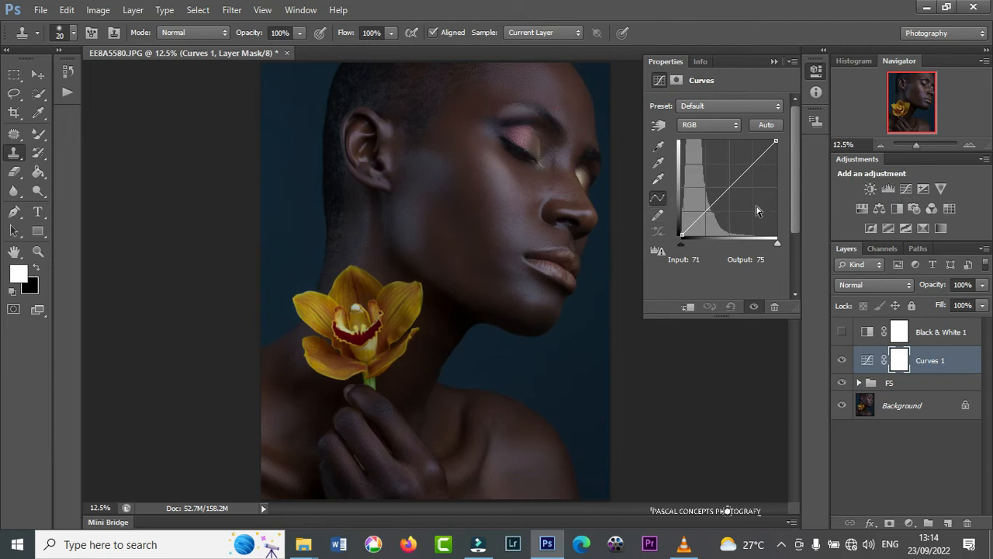
Brighten the Curves 1 layer by bending the RGB curve to input 112, output 190, and invert its mask to black
drag(739, 176, 723, 164)
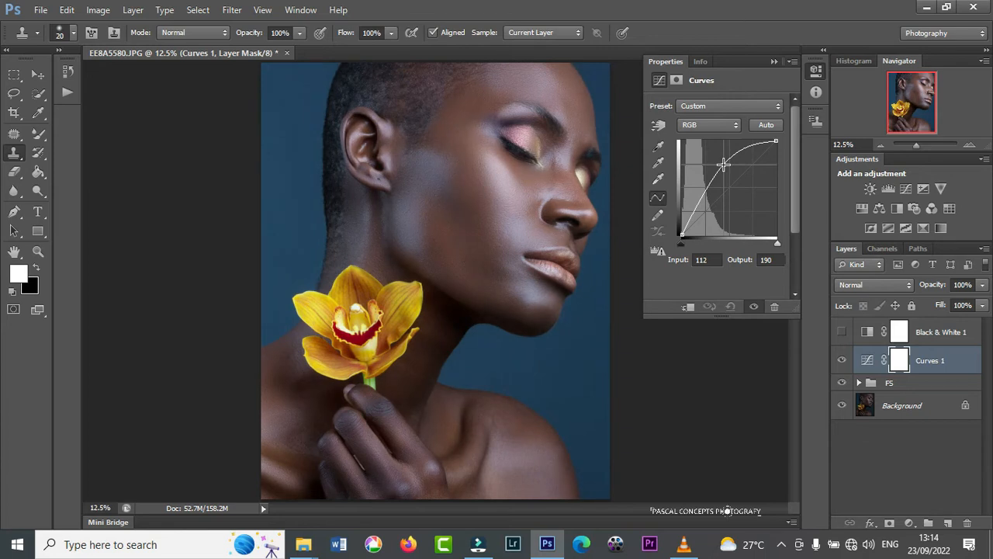
click(773, 62)
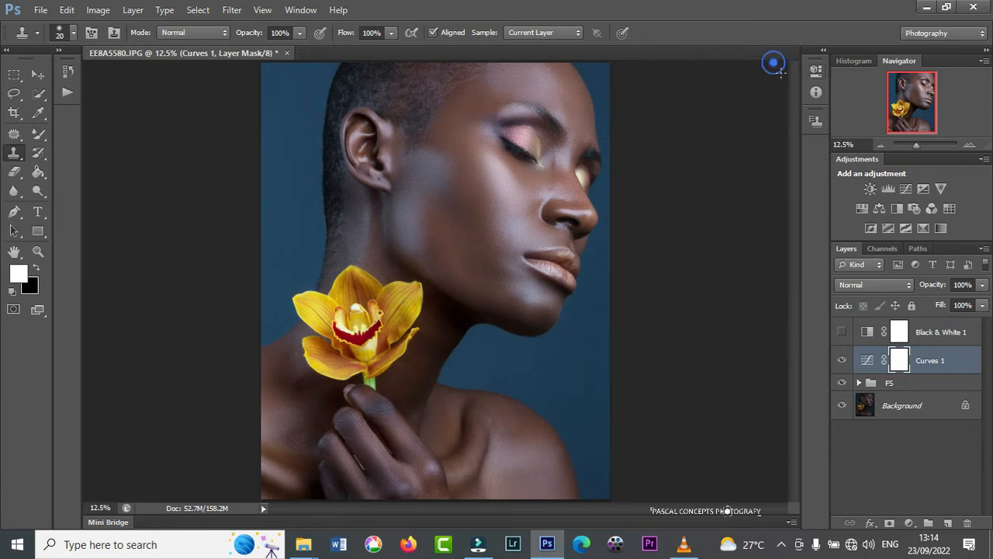
key(ctrl+i)
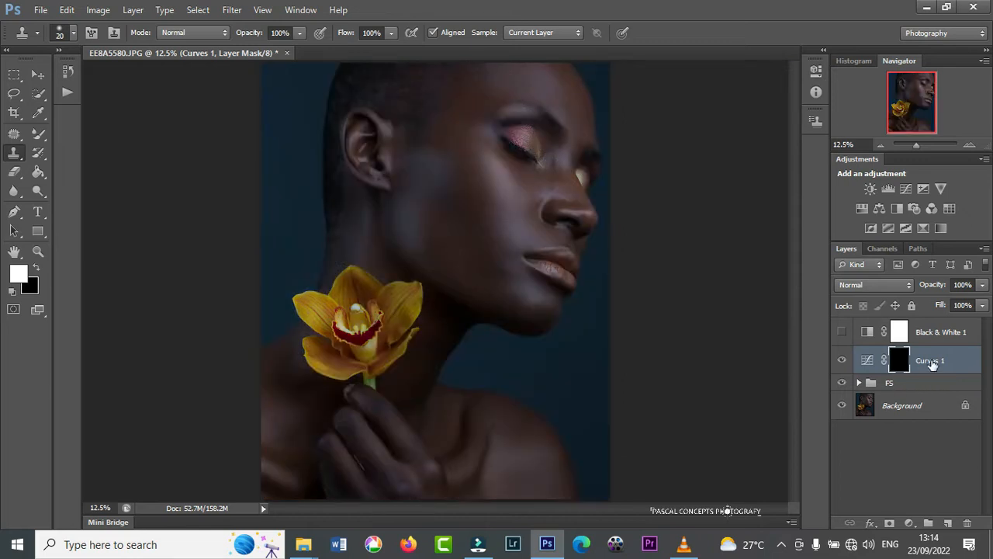
Rename the brightening Curves 1 layer as Dodge
double_click(931, 361)
text(D)
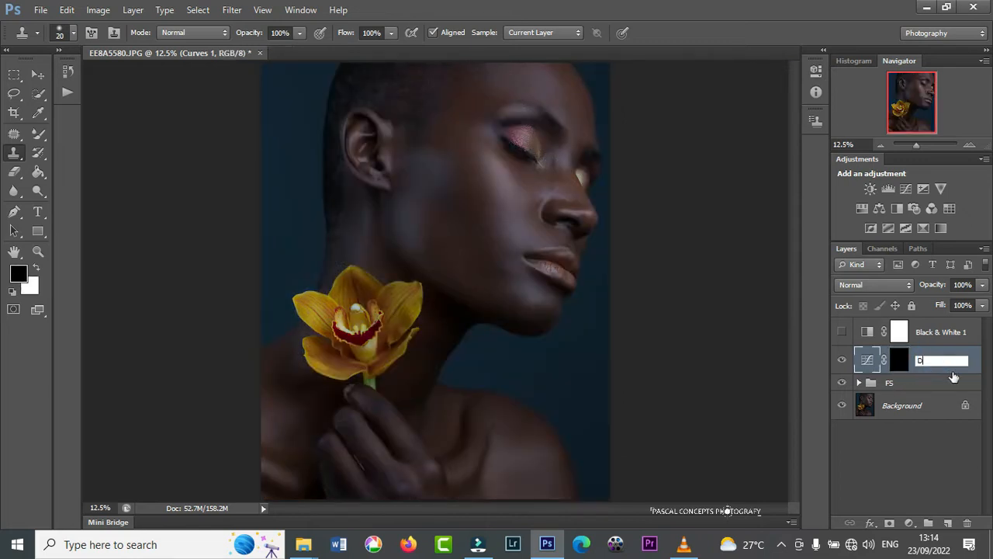
text(odge)
key(Return)
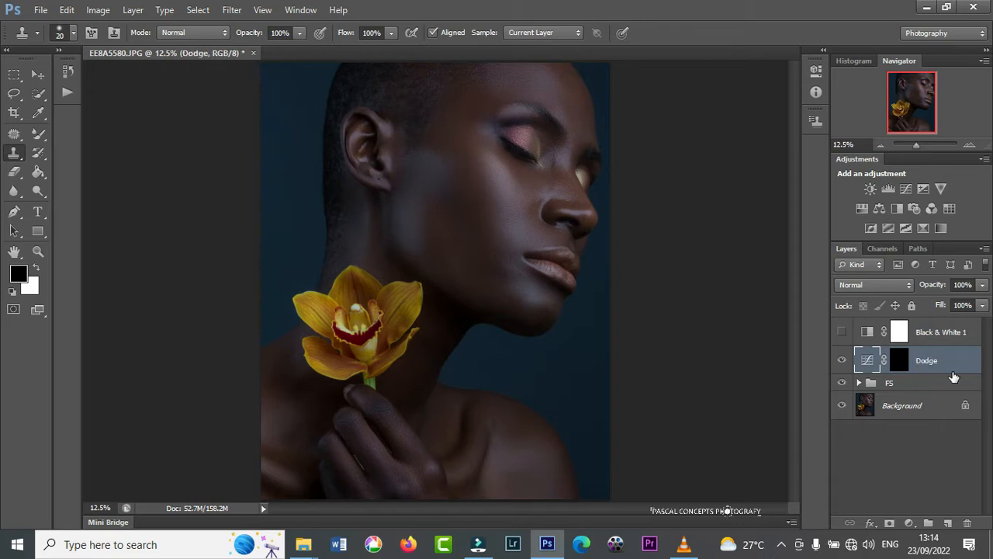
Add a darkening Curves layer above Dodge with input 164, output 109, and invert its mask to black
click(906, 188)
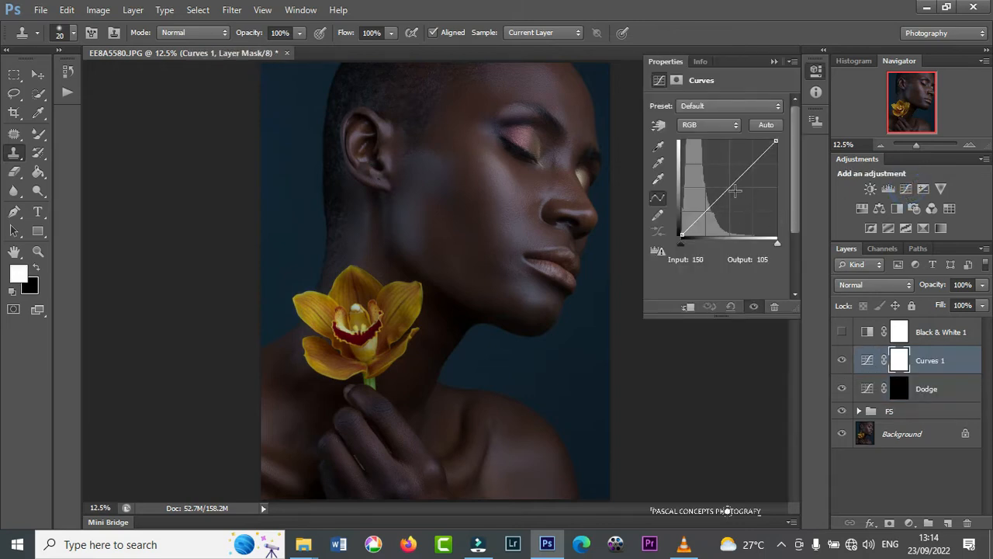
drag(735, 190, 743, 194)
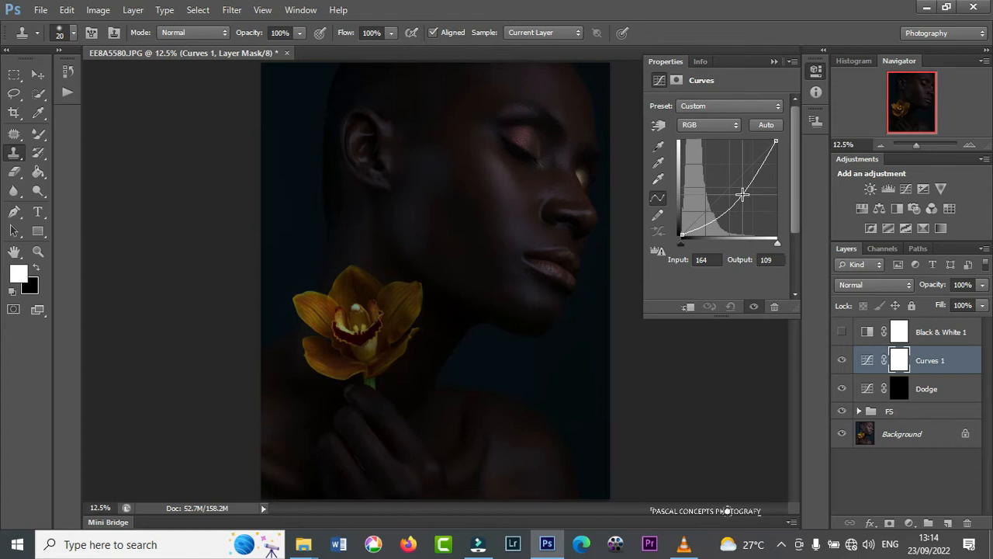
click(774, 62)
key(ctrl+i)
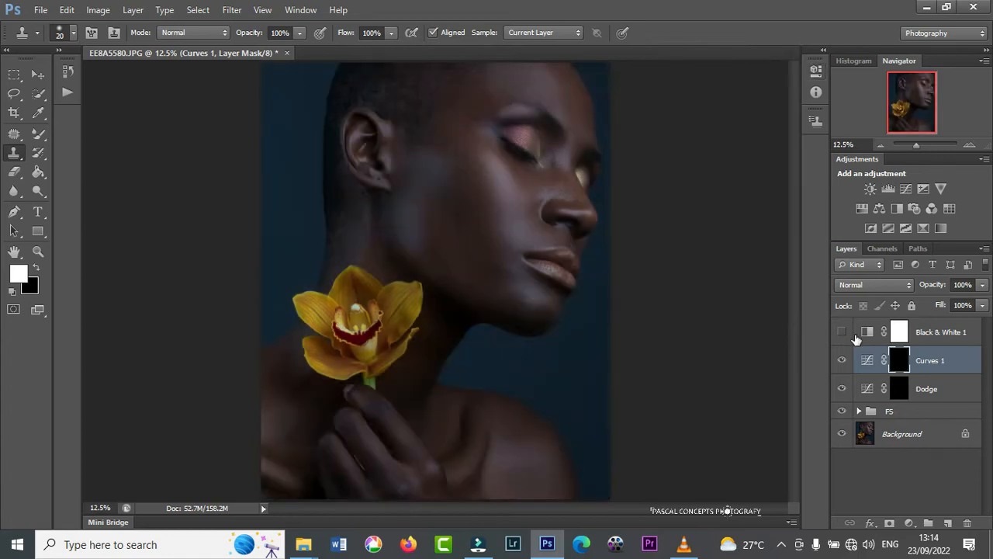
Rename the darkening Curves 1 layer as Burn
double_click(931, 360)
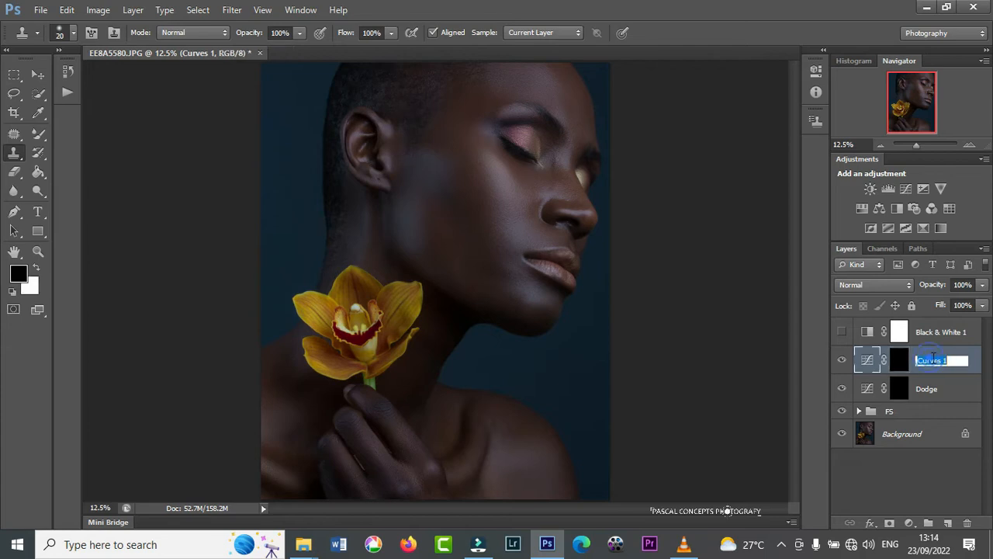
text(Burn)
key(Return)
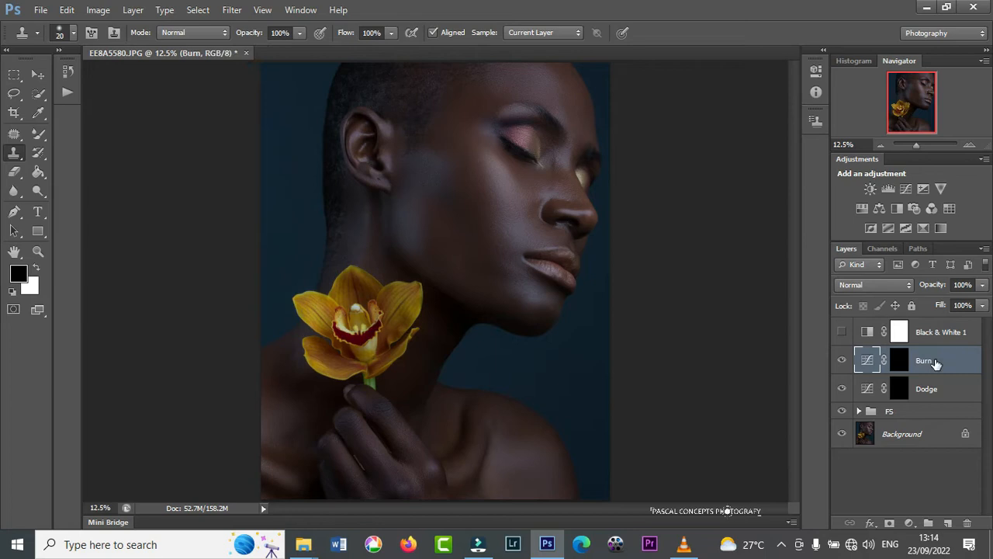
Group the Burn and Dodge layers and name the group Dodge & Burn
shift+click(960, 392)
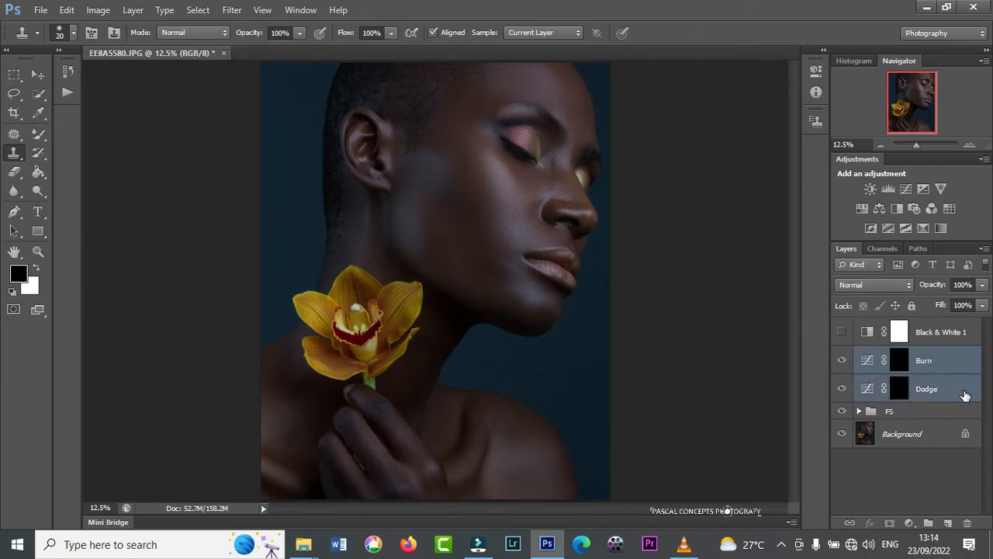
key(ctrl+g)
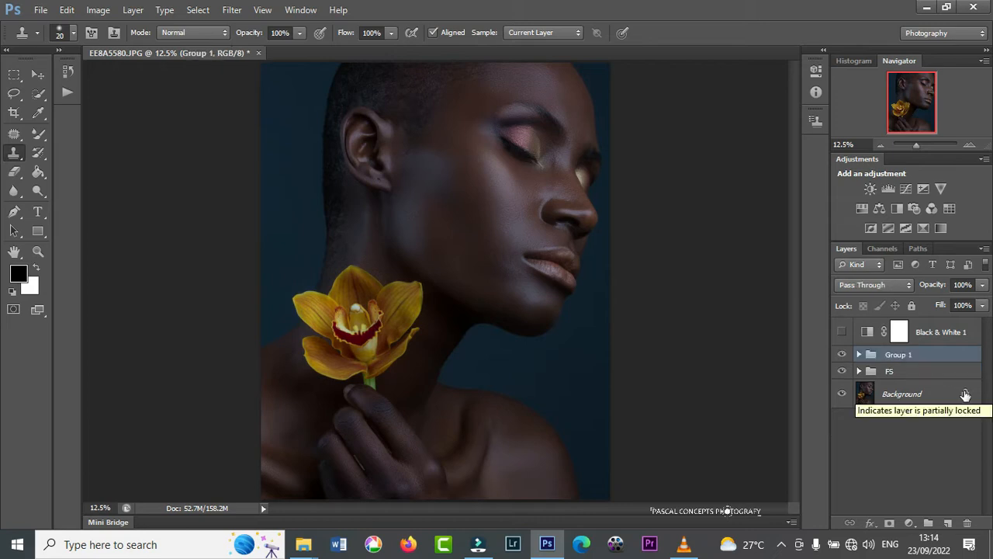
double_click(901, 355)
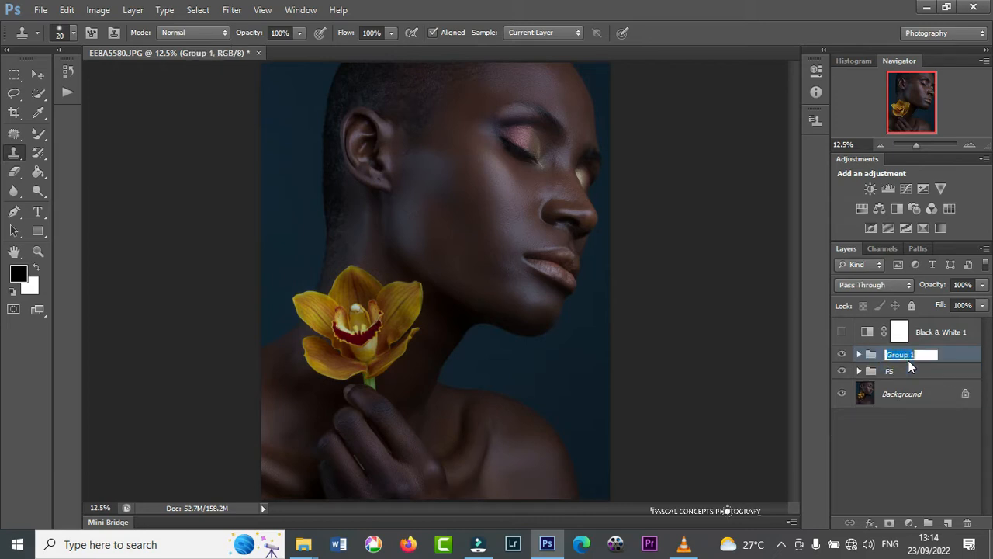
text(Dodge & Burn)
key(Return)
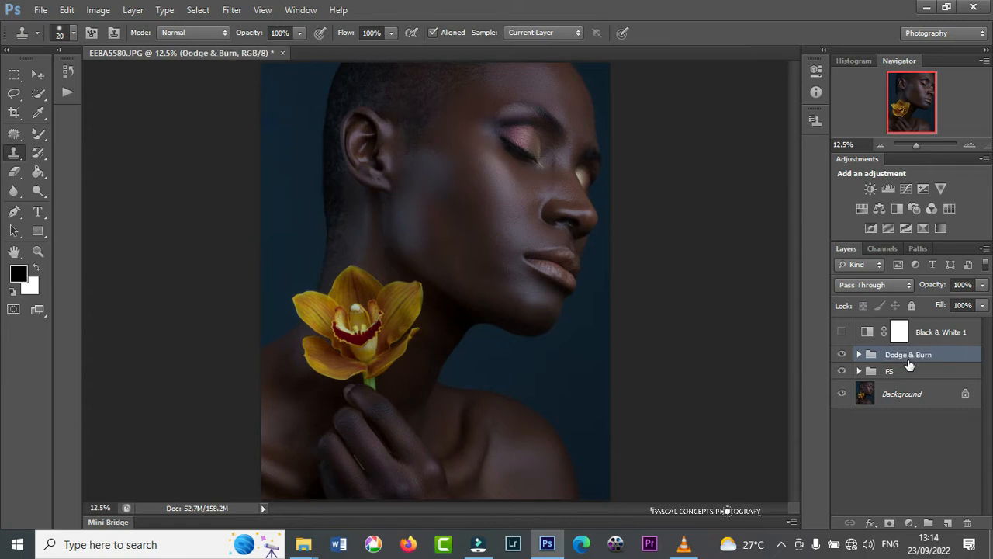
Expand the Dodge & Burn group and select the Dodge layer's mask, followed by the Burn layer's mask
click(859, 354)
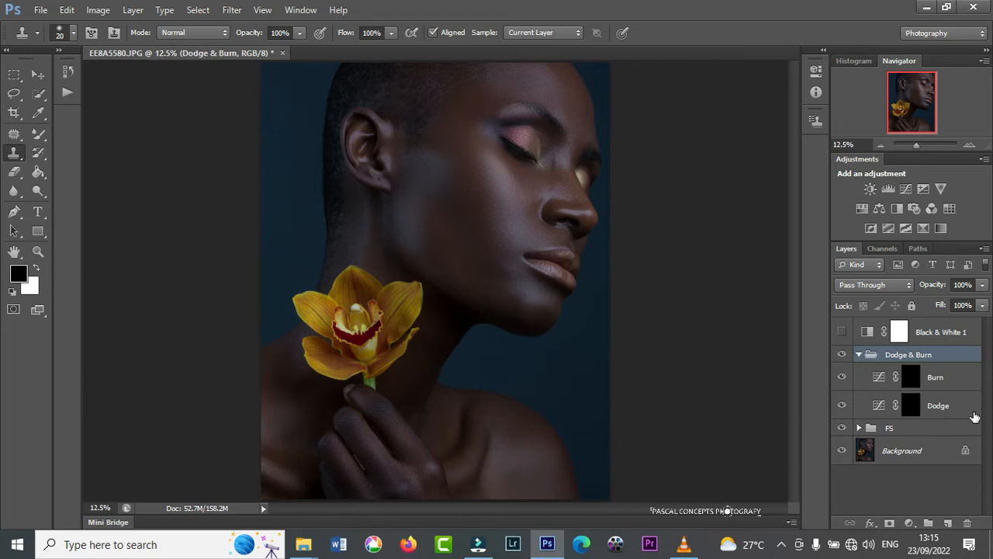
click(912, 405)
key(x)
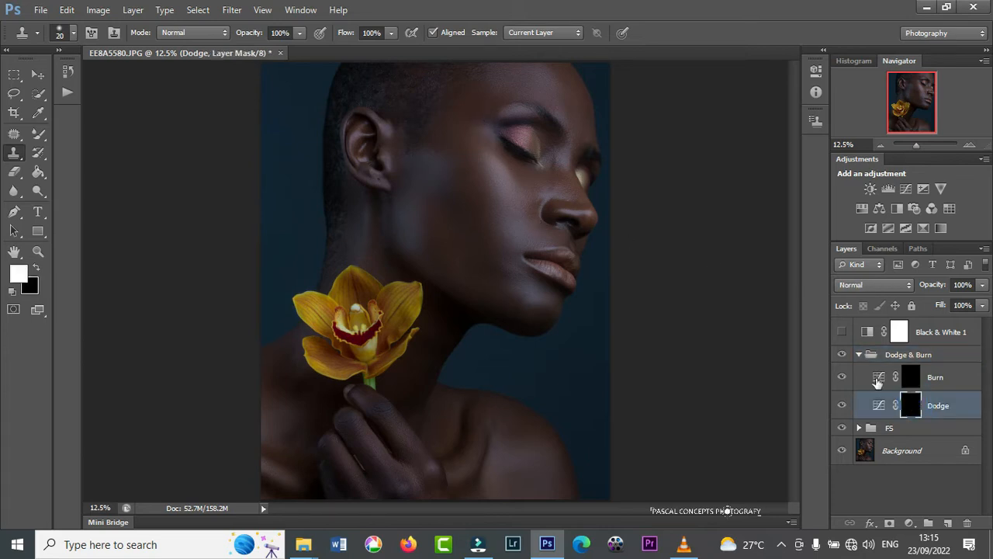
click(910, 378)
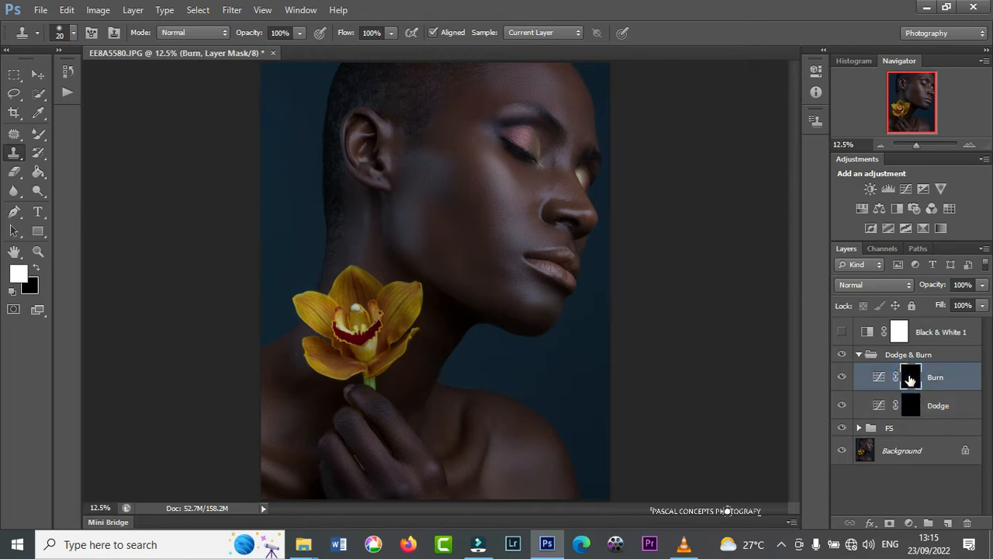
Show the Black & White 1 layer to view the portrait in greyscale, and collapse and hide the Dodge & Burn group
click(843, 332)
click(844, 332)
click(844, 333)
click(845, 332)
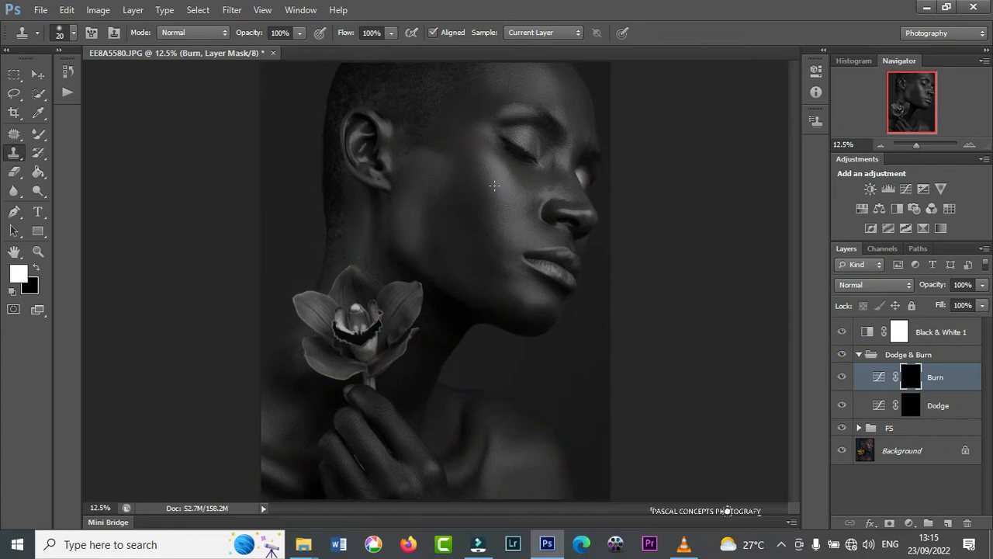
click(859, 355)
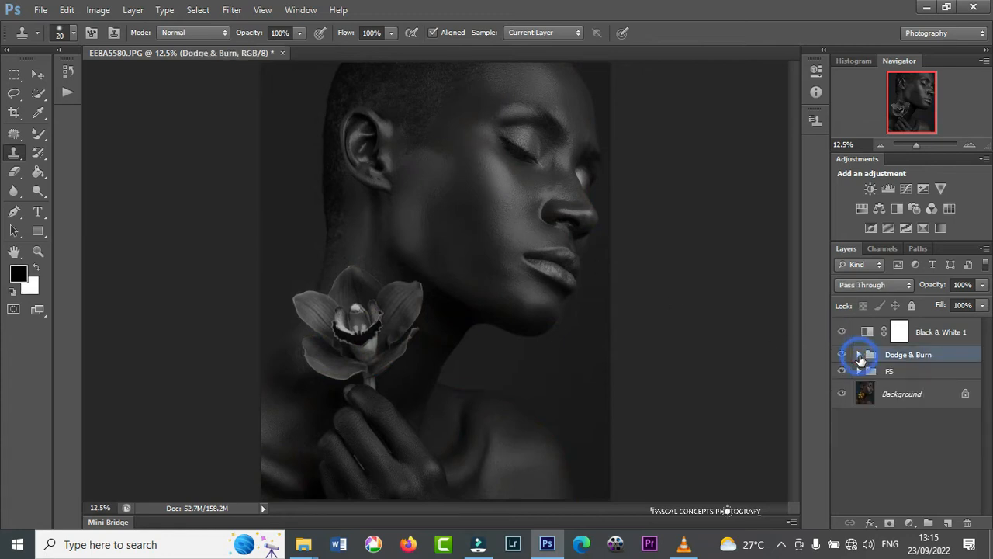
click(842, 354)
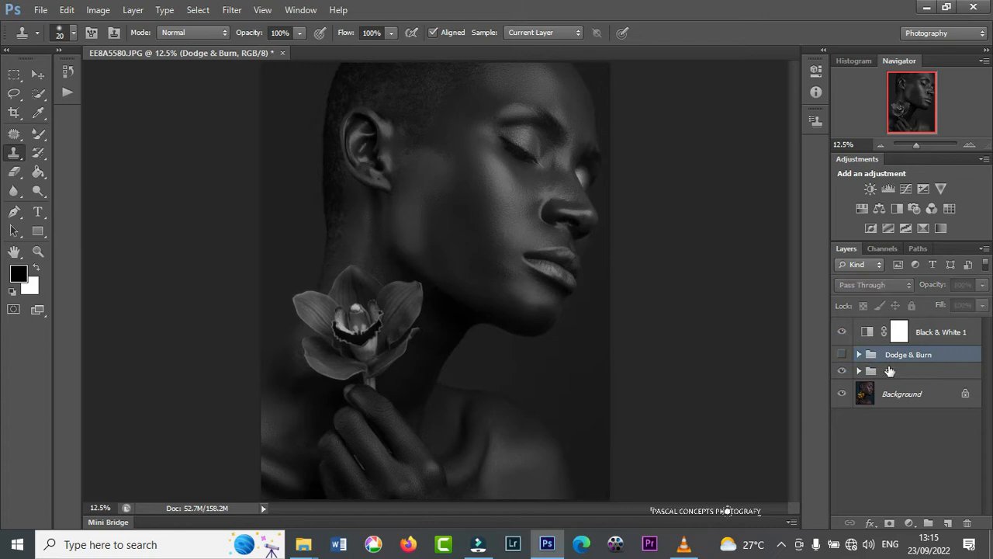
With Black & White 1 hidden, add a brightening Curves layer at input 92, output 166, and invert its mask to black
click(908, 188)
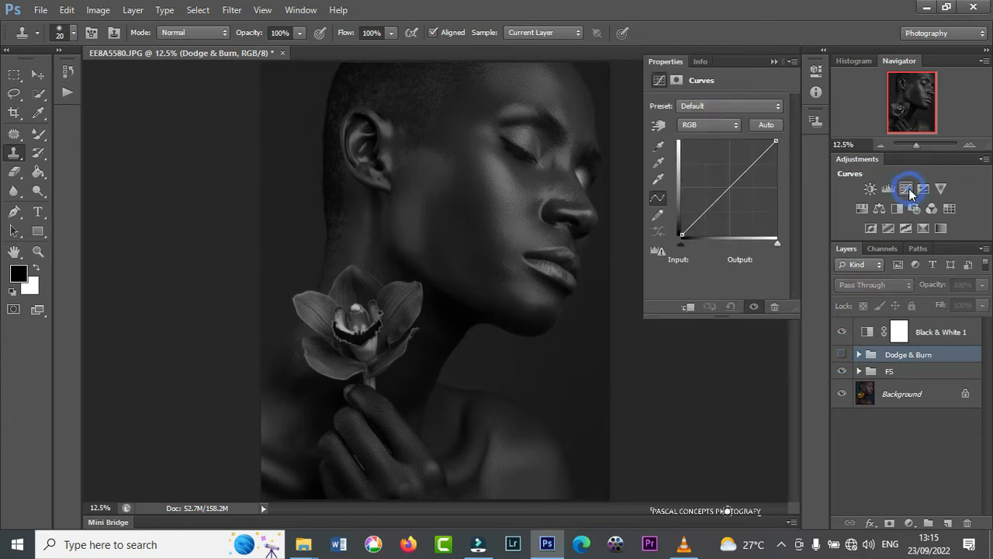
click(842, 331)
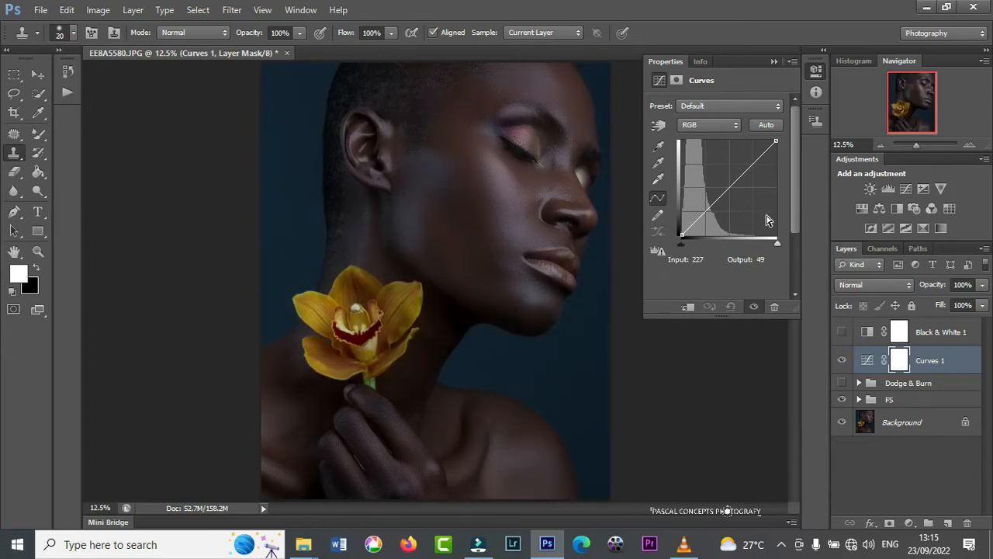
drag(735, 186, 716, 173)
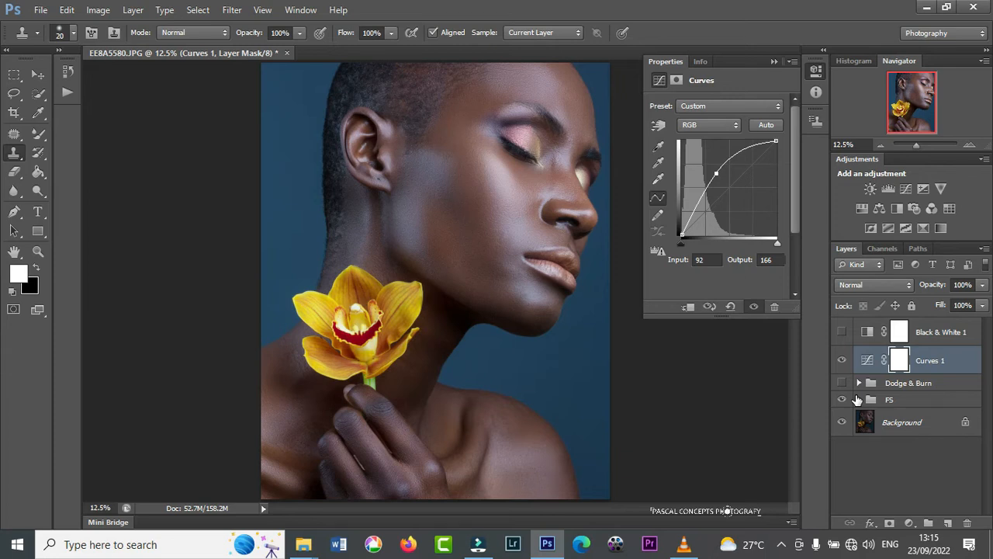
key(ctrl+i)
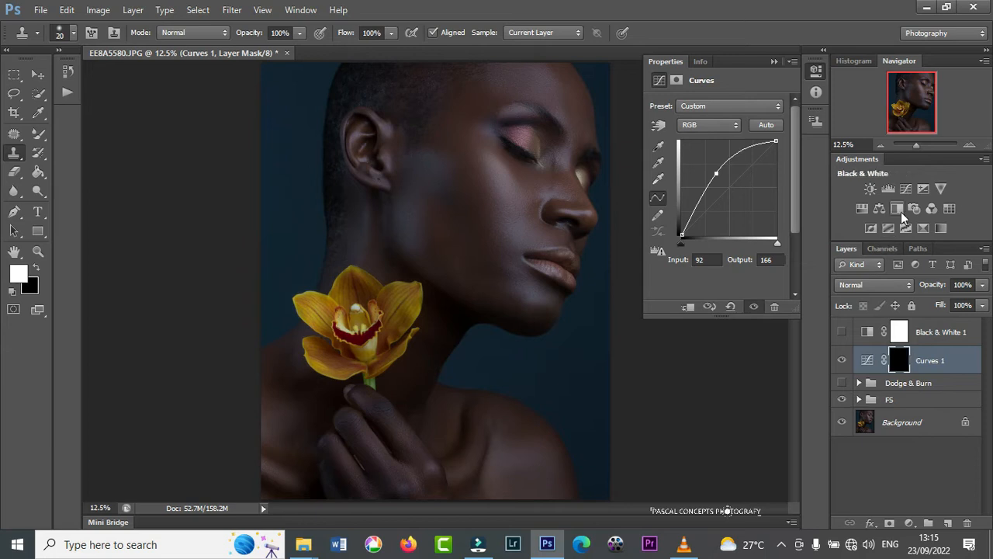
Add a second Curves layer that darkens the image at input 162, output 114, and invert its mask to black
click(907, 191)
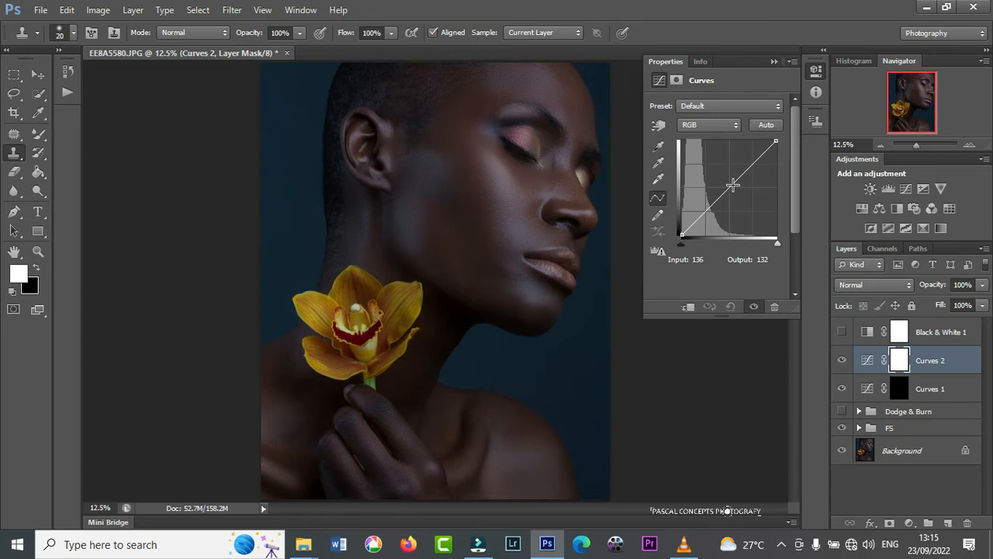
drag(732, 184, 742, 192)
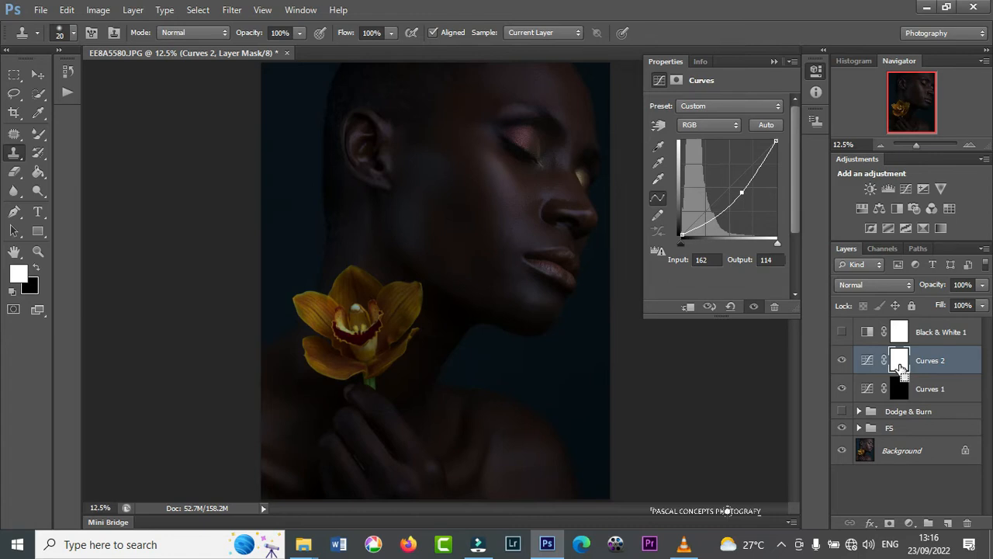
key(ctrl+i)
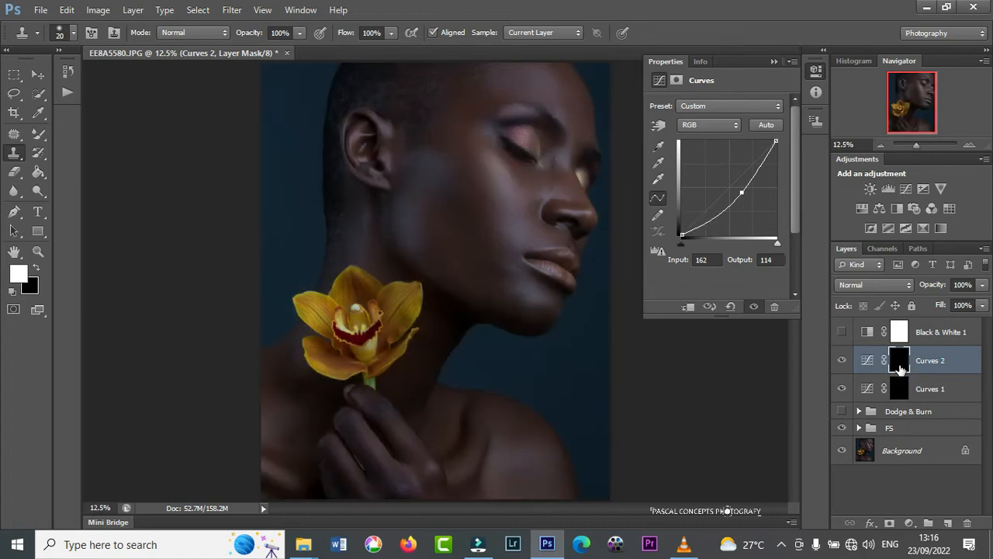
Rename the brightening Curves 1 layer as Dodge and the darkening Curves 2 layer as Burn
click(948, 390)
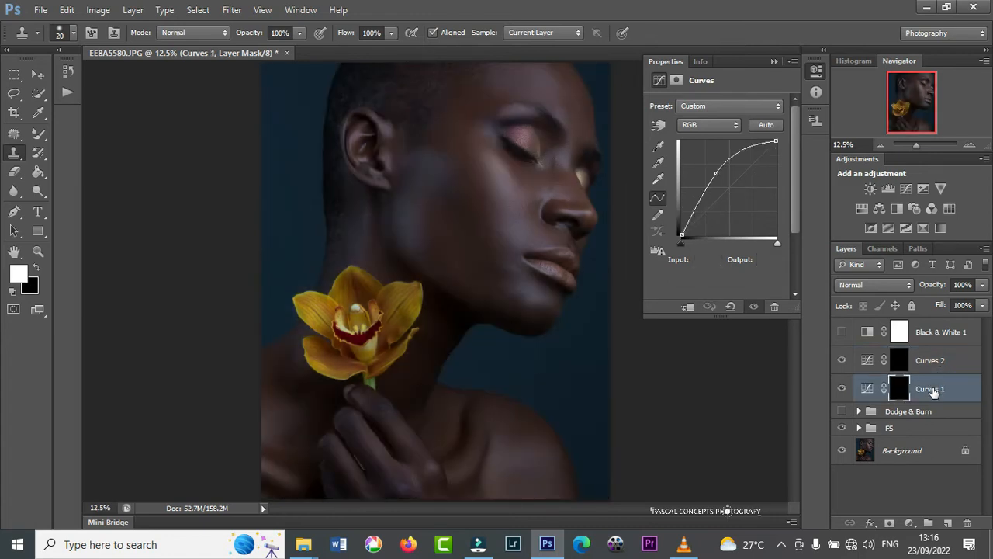
double_click(931, 390)
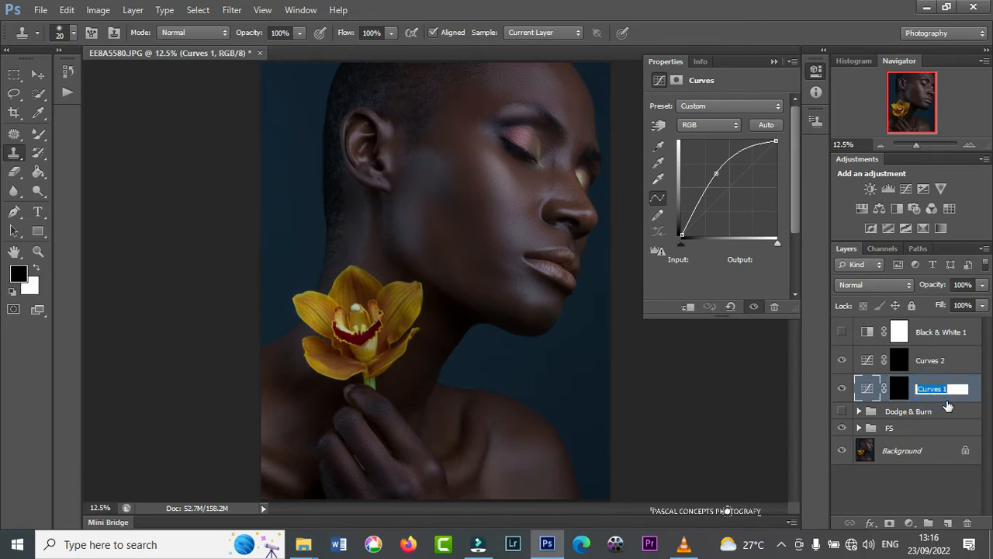
text(Dodge)
key(Return)
double_click(936, 360)
text(Burn)
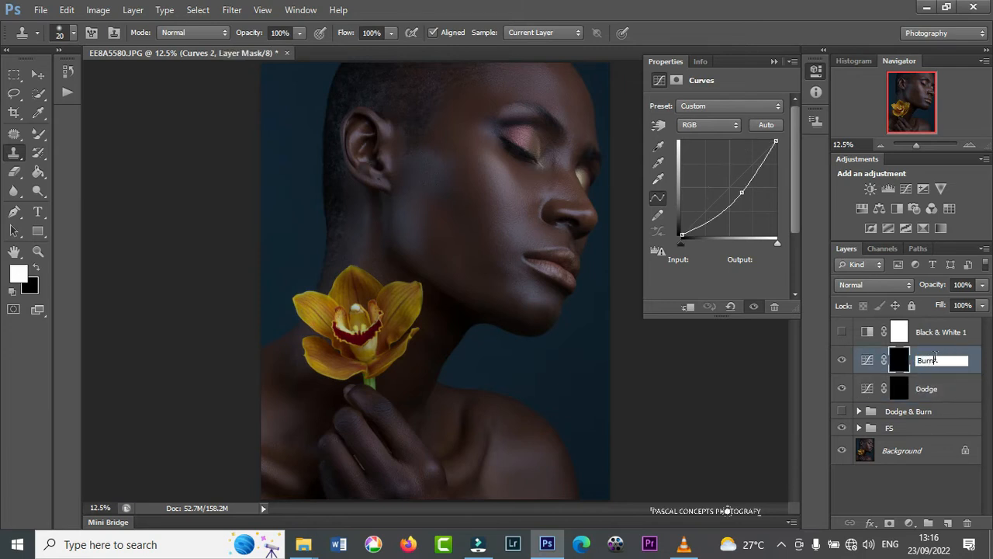
key(Return)
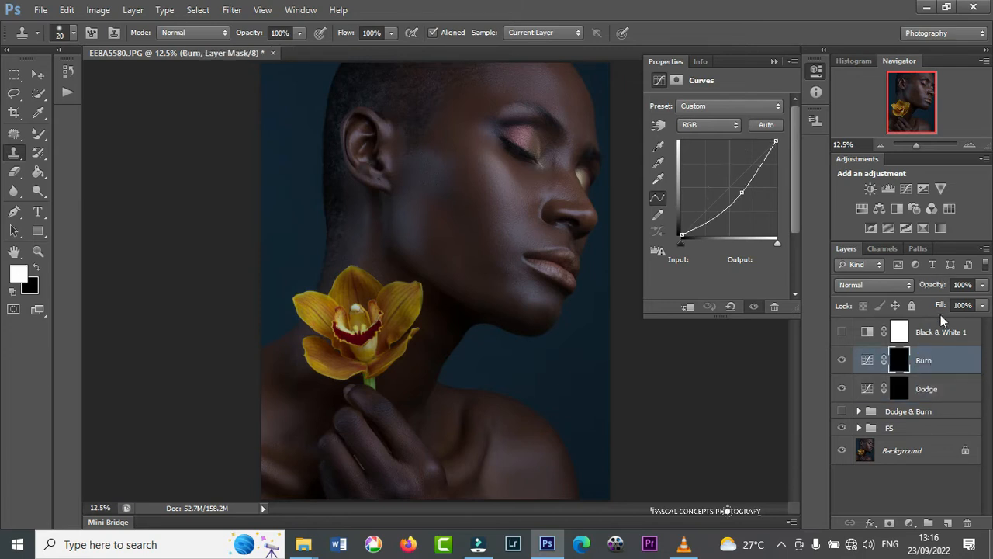
Delete the old Dodge & Burn group beneath the new Dodge and Burn layers
click(842, 412)
click(951, 416)
key(Delete)
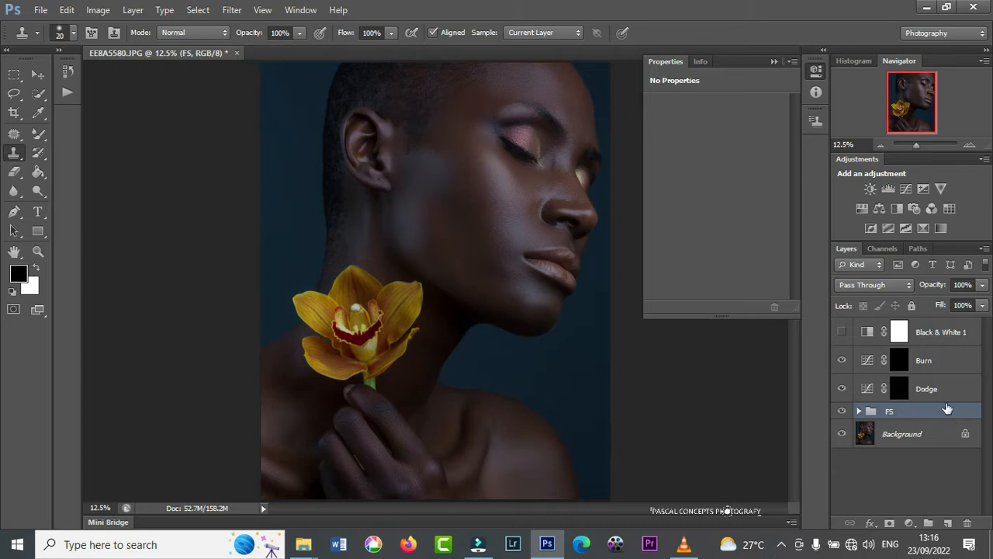
Group the new Burn and Dodge layers and name the group DnB
click(947, 364)
key(x)
shift+click(955, 393)
key(x)
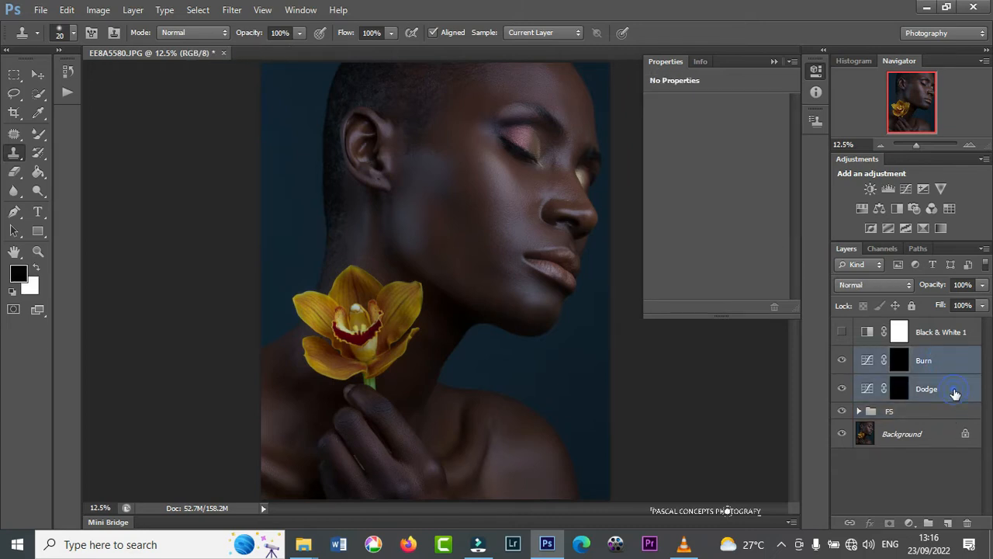
key(ctrl+g)
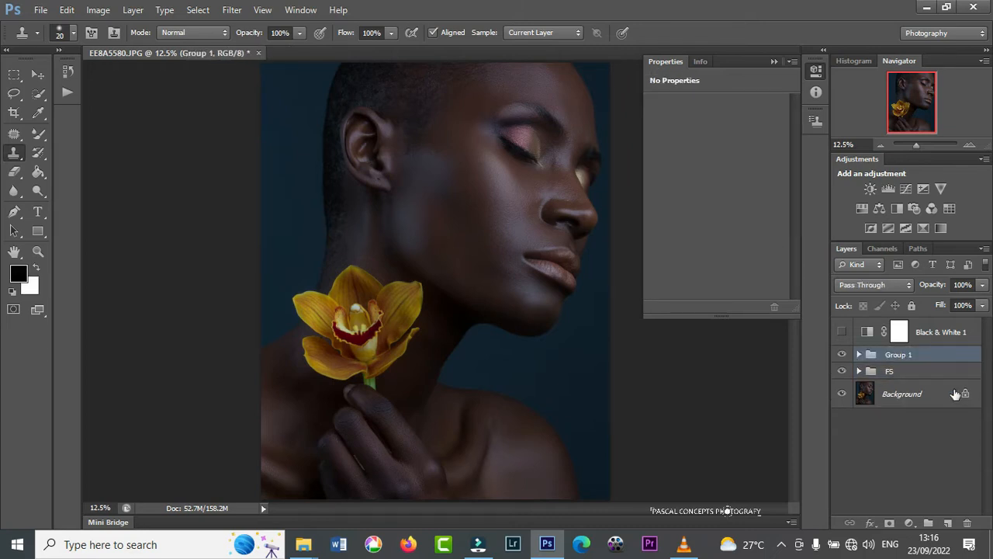
double_click(900, 355)
text(DnB)
key(Return)
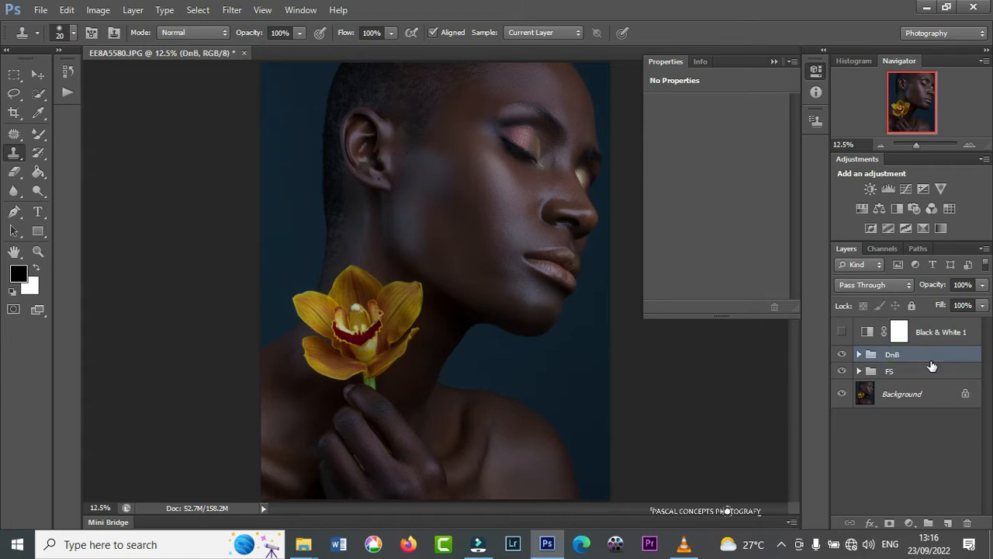
Inspect the layers inside the DnB group and compare the image with the group hidden and shown
click(859, 355)
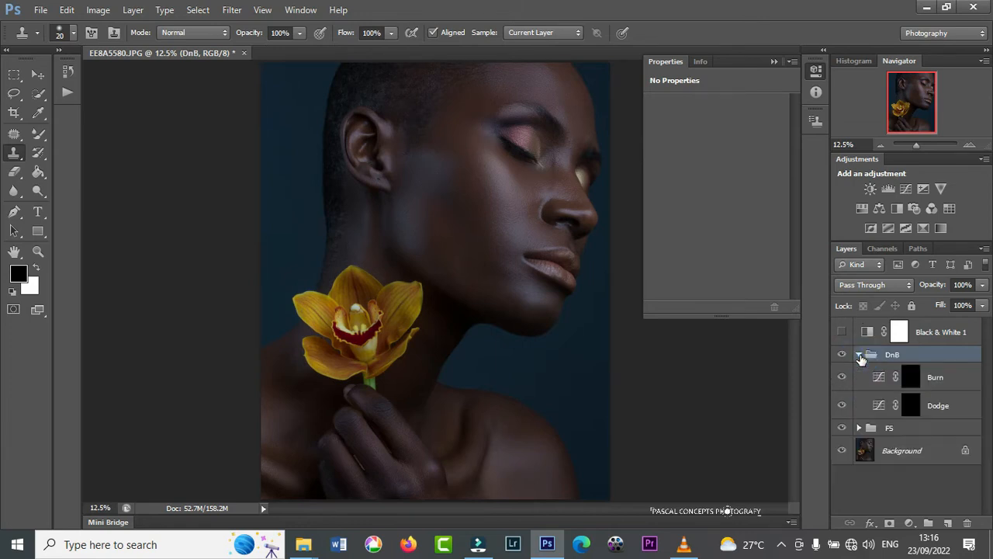
click(859, 355)
click(842, 354)
click(842, 355)
click(842, 355)
click(844, 356)
click(844, 355)
click(844, 355)
click(844, 356)
click(844, 355)
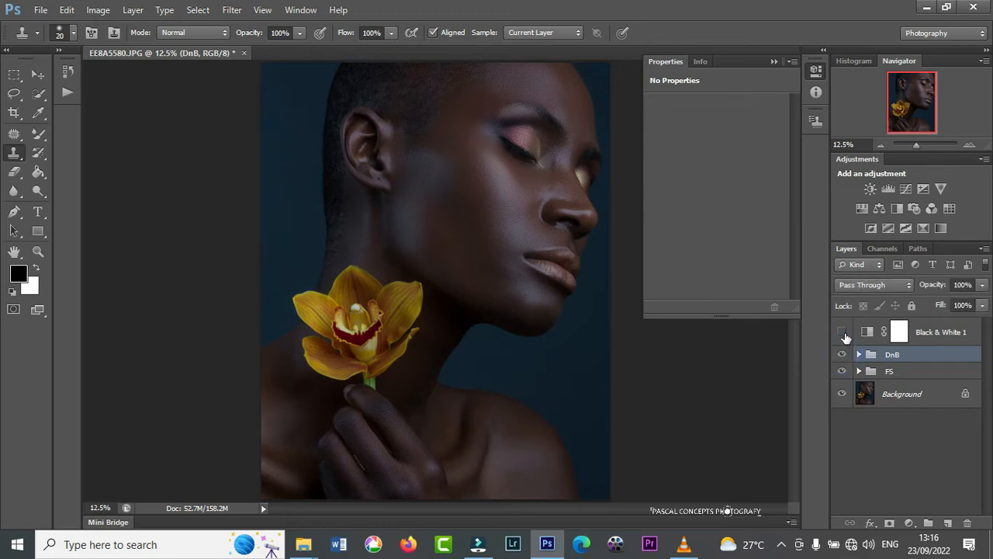
Show the Black & White 1 layer, select the Dodge layer's mask and activate the Brush tool
click(842, 332)
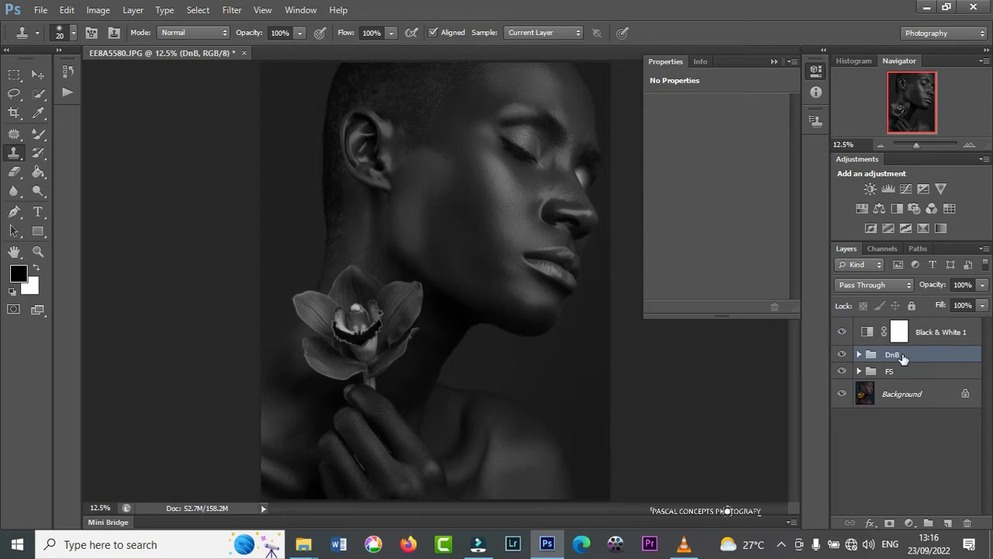
click(859, 354)
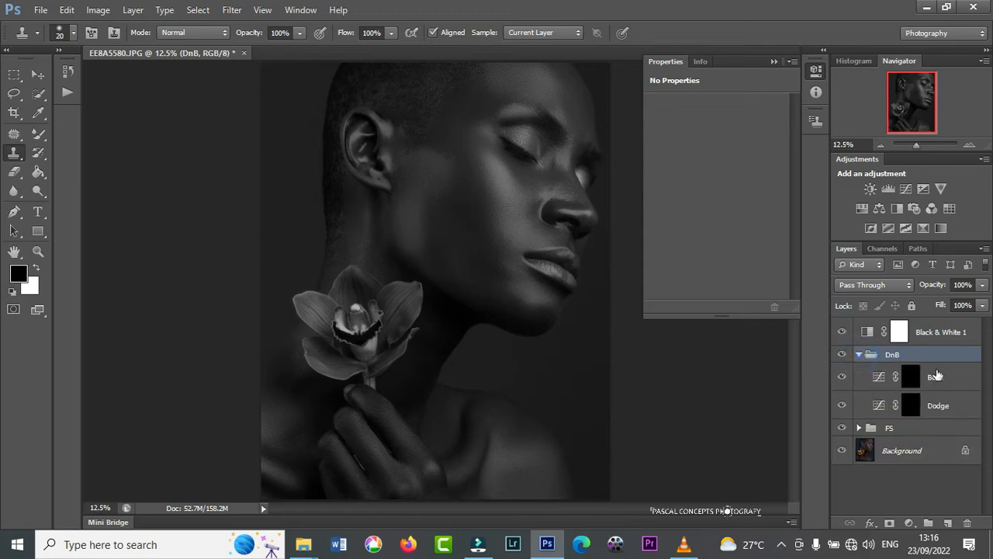
click(913, 407)
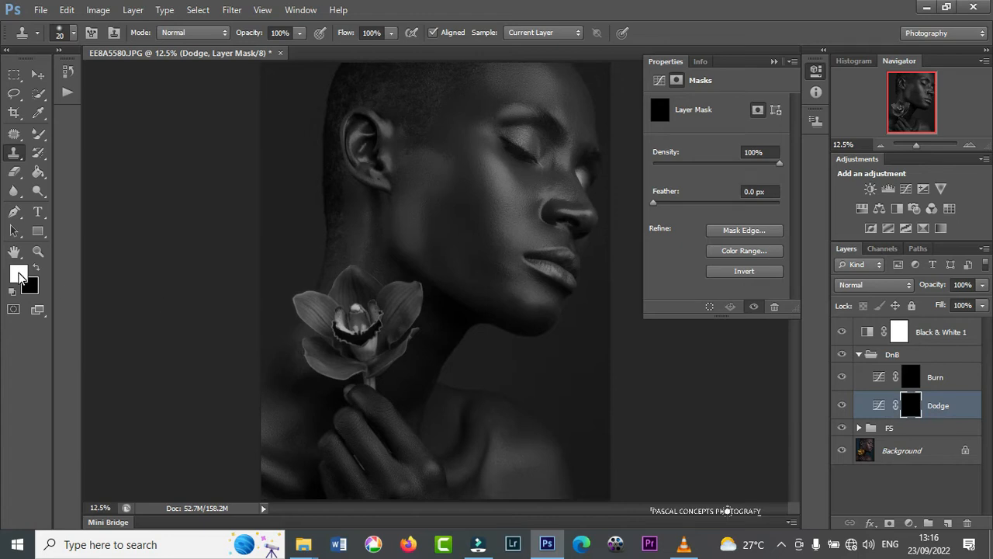
click(39, 133)
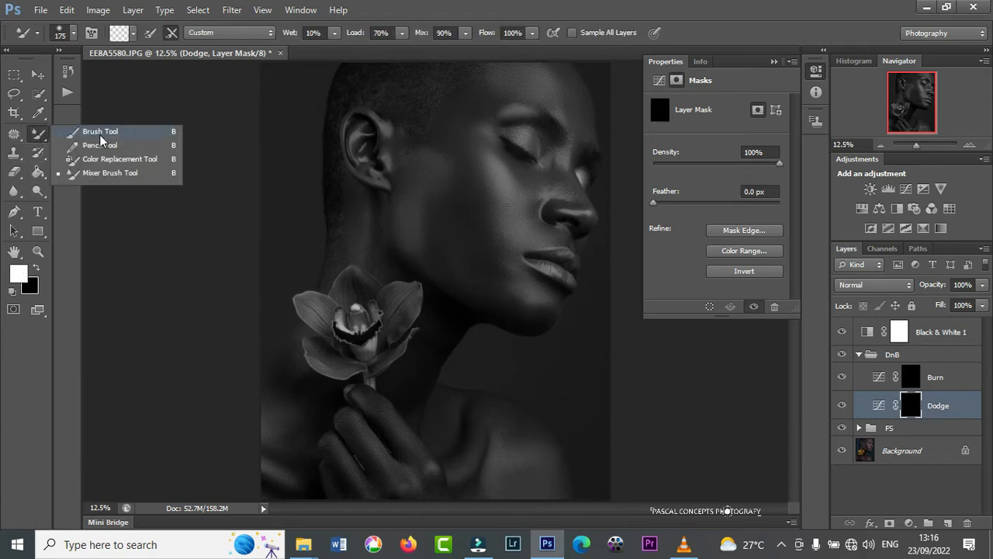
click(117, 132)
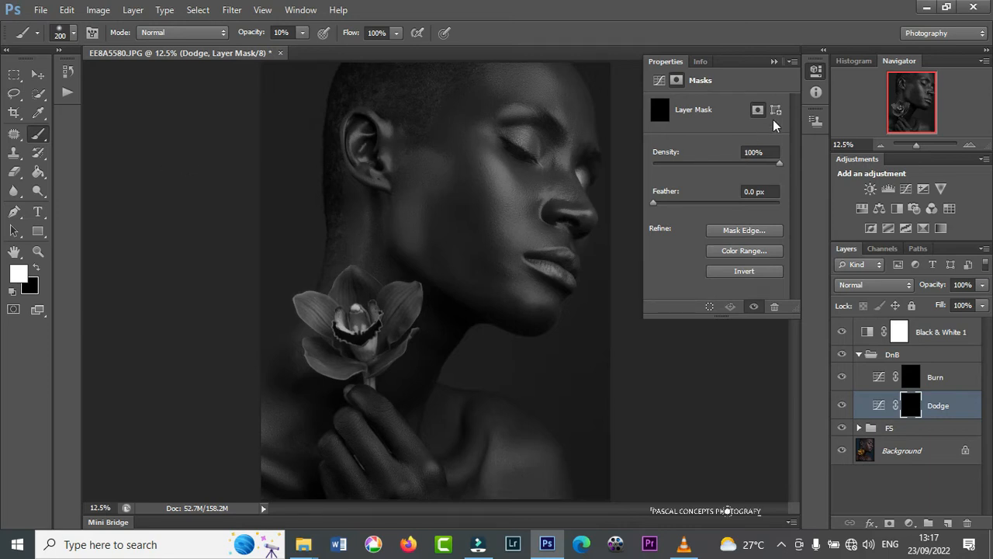
click(774, 61)
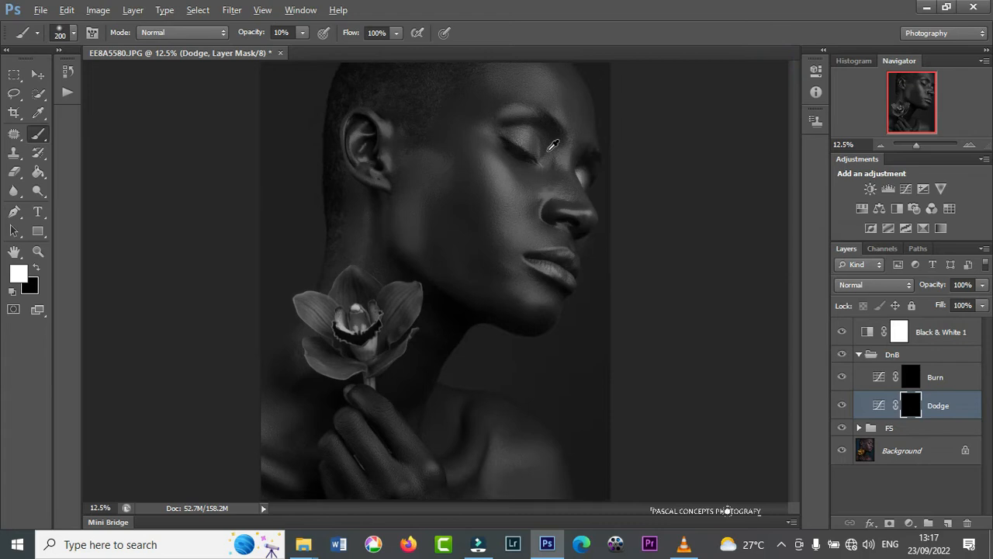
Dab white on the Dodge mask over the closed eyelid at 10% opacity, and enlarge the brush to 500 px
scroll(551, 143, up, 1)
scroll(549, 142, up, 1)
drag(550, 142, 500, 207)
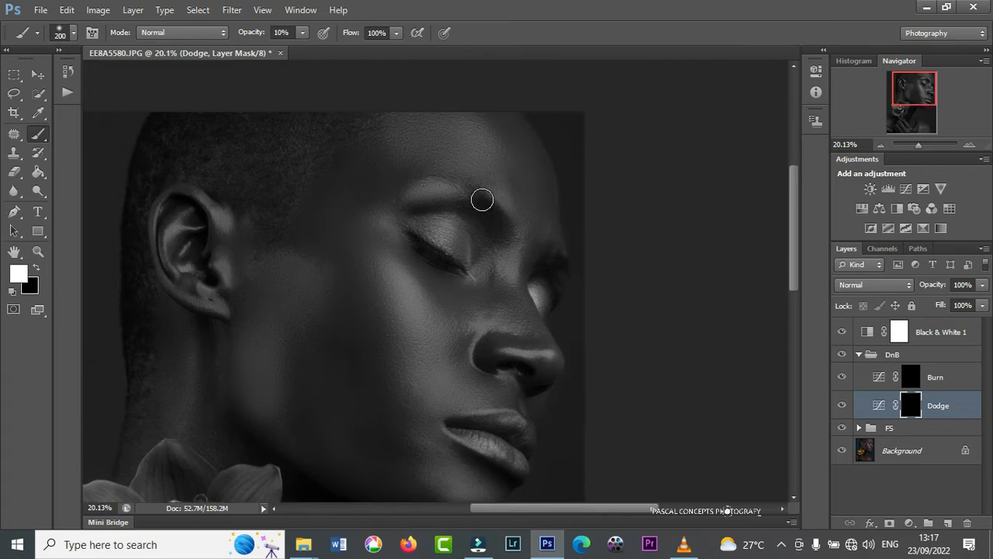
key(bracketleft)
drag(430, 224, 445, 229)
key(bracketright)
key(bracketright)
key(bracketright)
key(bracketright)
key(bracketright)
Set Reds to -82 and Yellows to 47 in the Black & White 1 adjustment
double_click(867, 332)
drag(703, 159, 683, 159)
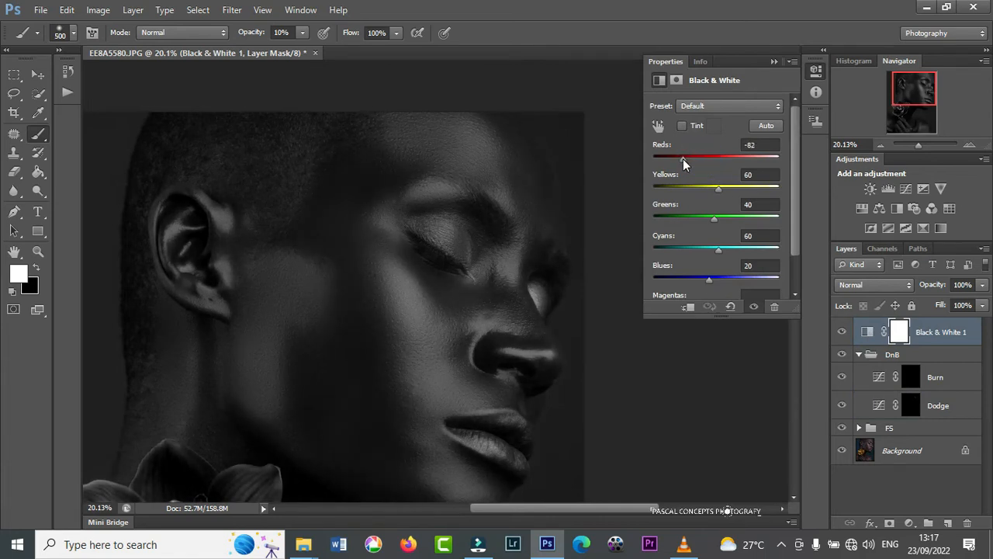
mouse_move(718, 188)
mouse_down()
mouse_move(706, 187)
mouse_move(716, 188)
mouse_up()
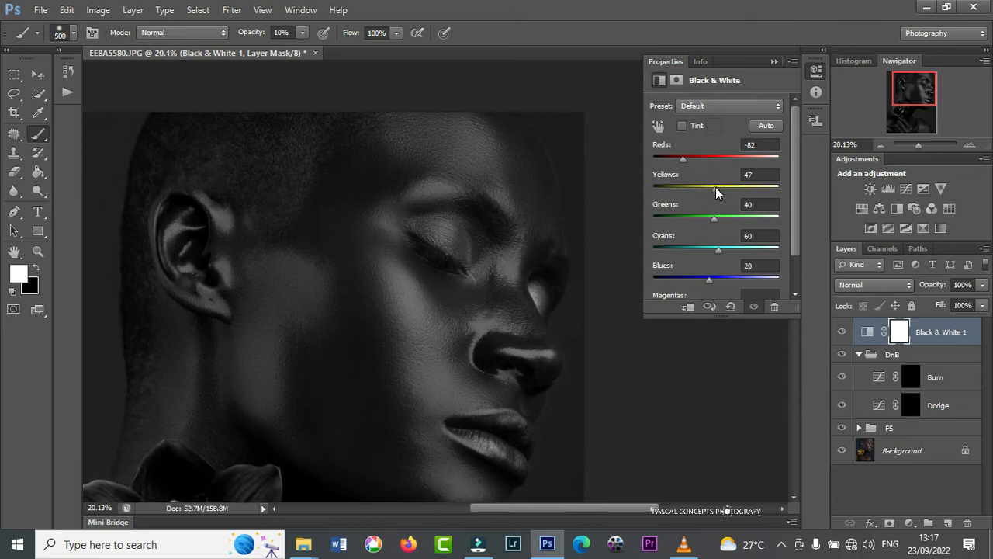
click(773, 62)
key(ctrl+0)
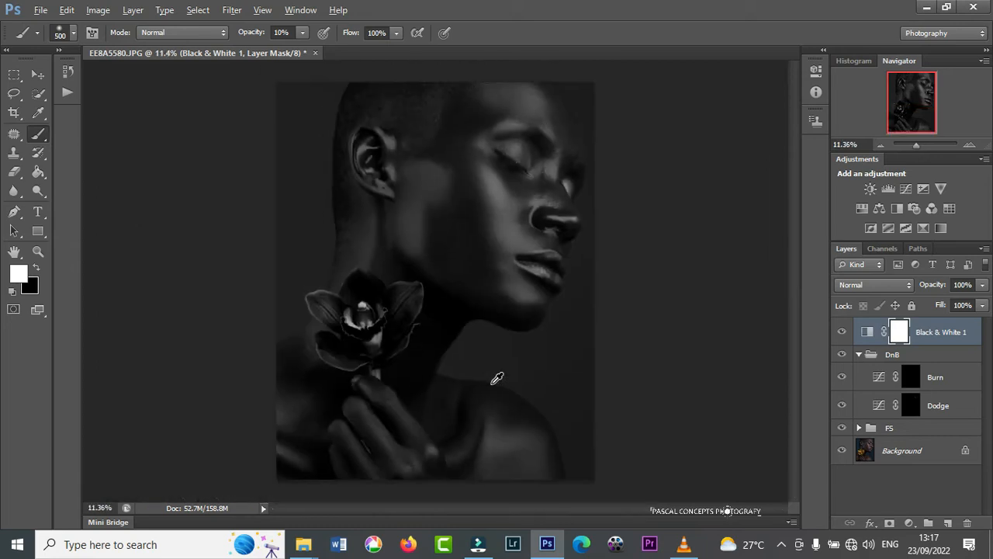
Collapse the DnB group and add a new empty layer above Black & White 1
click(860, 355)
click(860, 355)
click(860, 355)
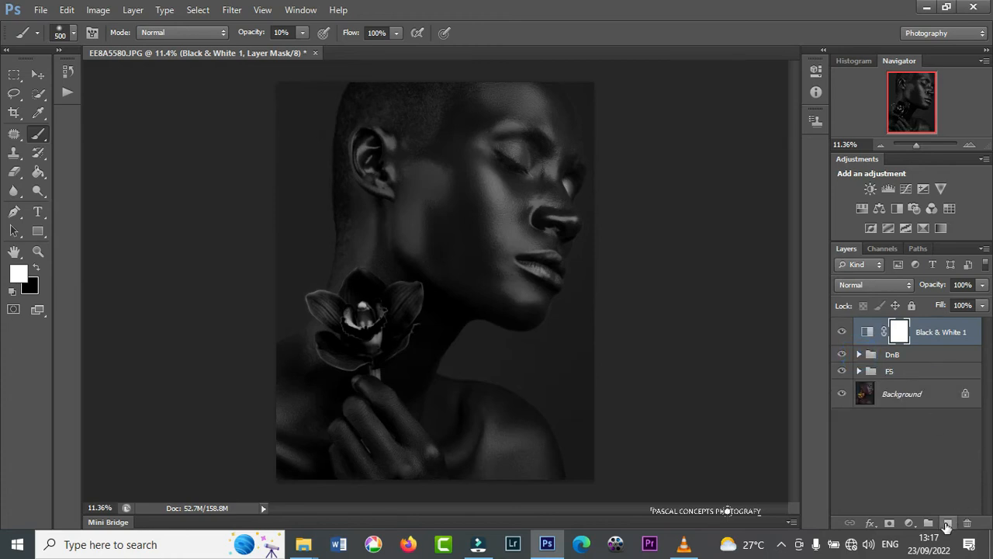
click(927, 357)
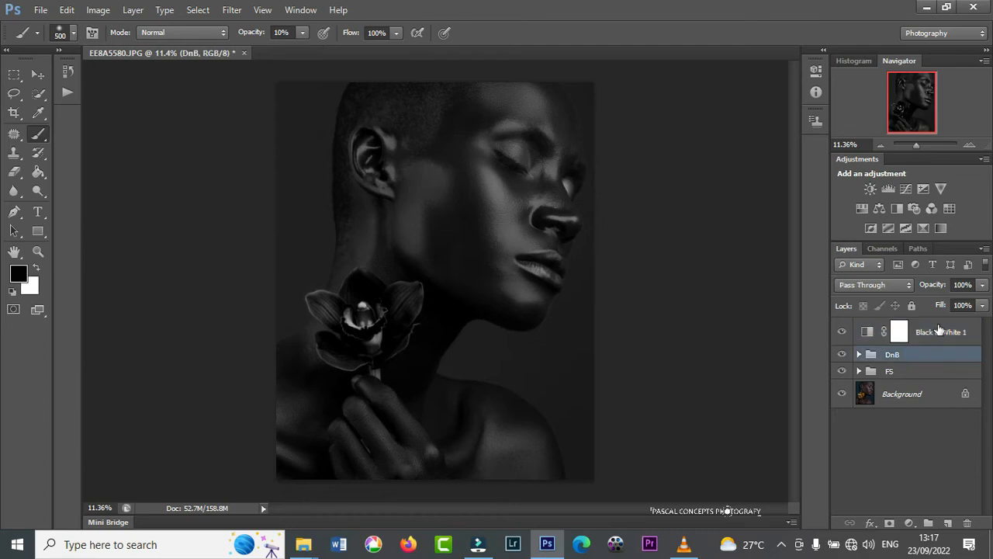
click(941, 332)
click(948, 524)
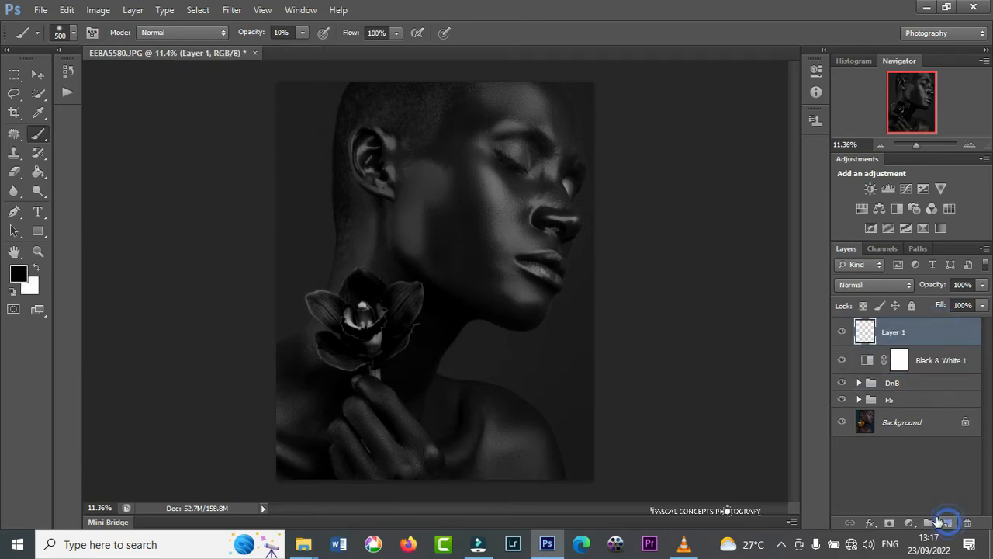
Set the foreground color to bright yellow, e7ee32
click(18, 273)
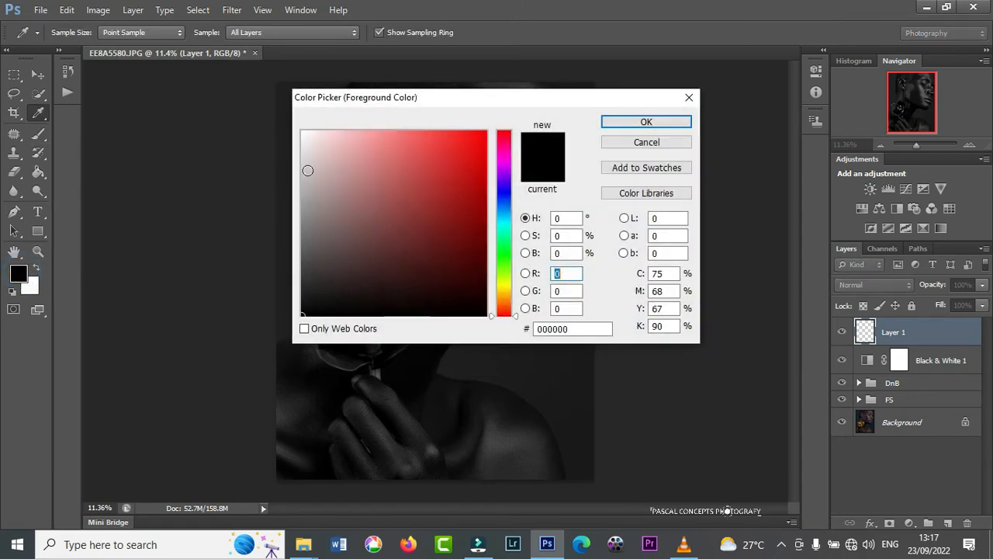
click(443, 137)
click(406, 138)
click(423, 138)
click(477, 138)
click(486, 156)
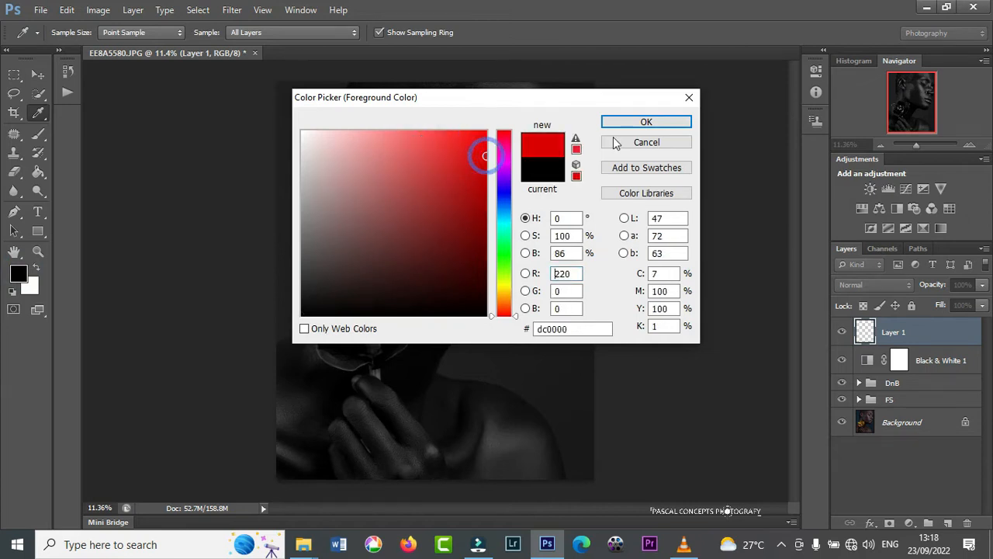
click(469, 137)
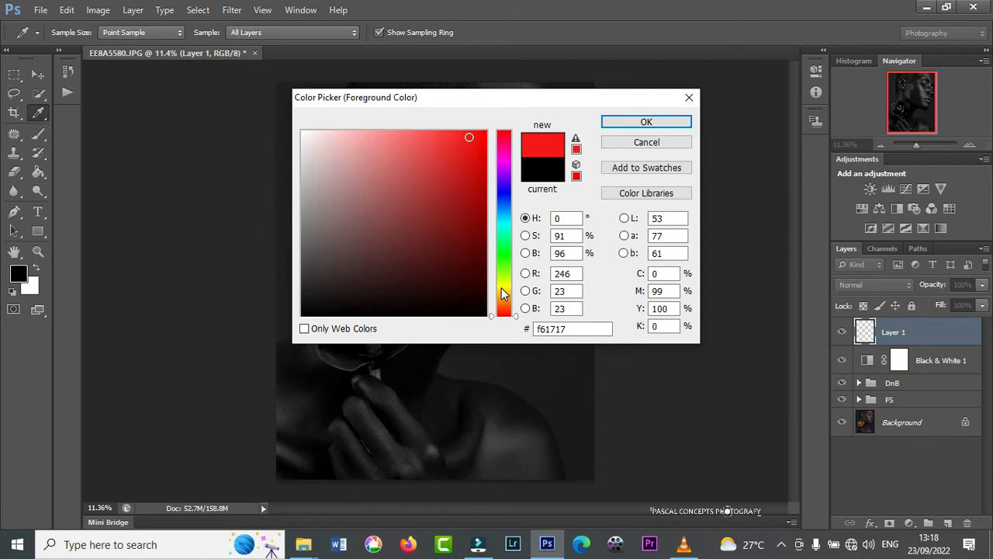
click(503, 288)
click(423, 146)
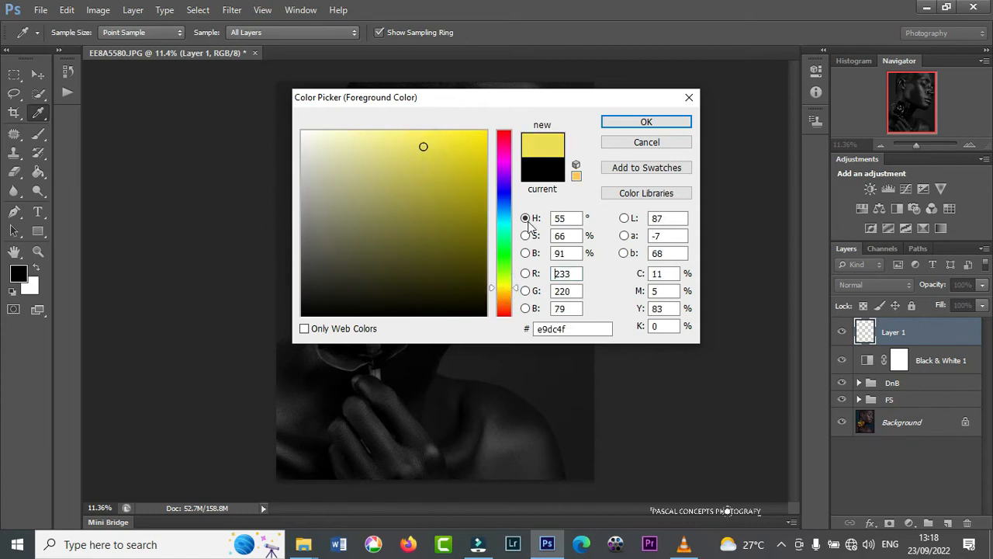
click(507, 284)
click(446, 143)
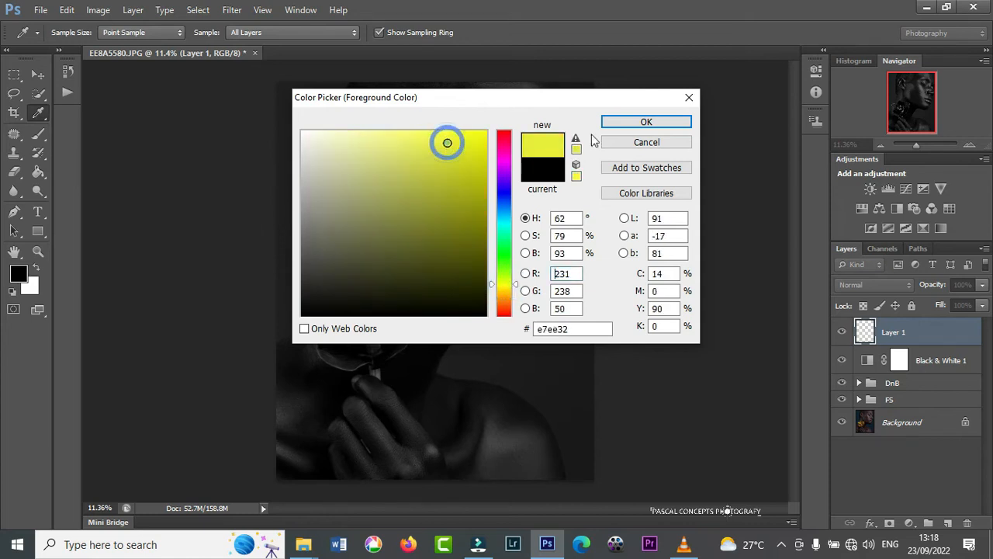
click(640, 124)
Activate the Brush tool and reduce its size to 45 px
key(b)
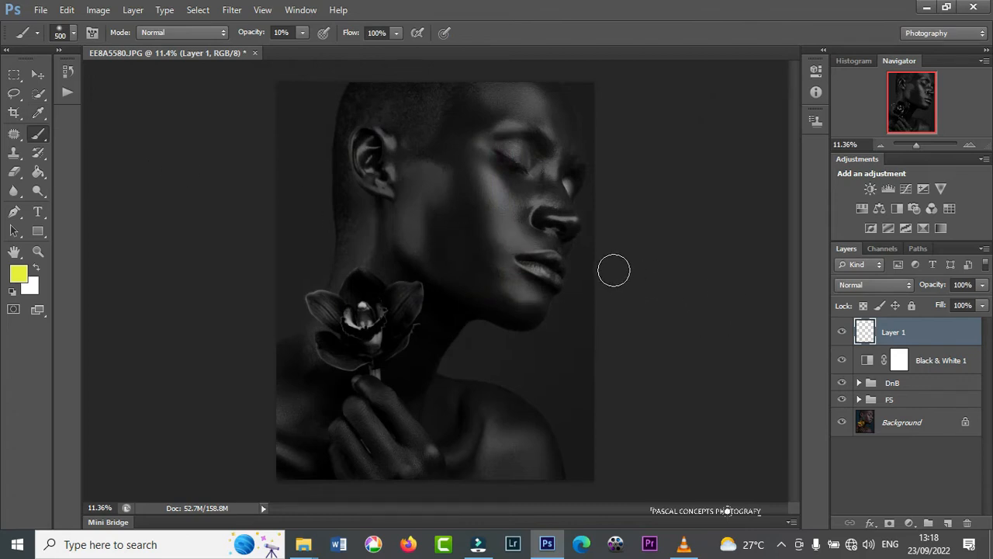
key(bracketleft)
key(bracketleft)
key(bracketleft)
key(bracketleft)
key(bracketleft)
key(bracketleft)
key(bracketleft)
key(bracketleft)
key(bracketleft)
key(bracketleft)
key(space)
drag(505, 160, 466, 206)
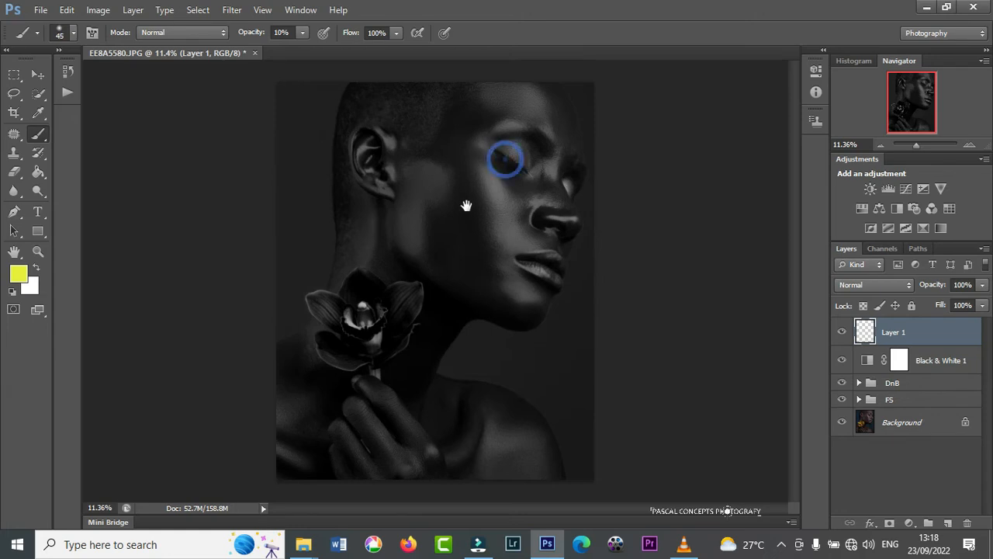
drag(484, 83, 481, 104)
click(483, 108)
key(ctrl+z)
Set the brush opacity to 100% and outline the highlights on the forehead, cheek, nose bridge, nose, jaw side and chin in yellow
drag(256, 37, 324, 34)
mouse_move(508, 84)
mouse_down()
mouse_move(478, 98)
mouse_move(560, 137)
mouse_move(552, 99)
mouse_move(506, 83)
mouse_up()
mouse_move(480, 145)
mouse_down()
mouse_move(494, 250)
mouse_move(507, 264)
mouse_move(541, 251)
mouse_move(500, 169)
mouse_move(475, 147)
mouse_up()
drag(547, 154, 562, 163)
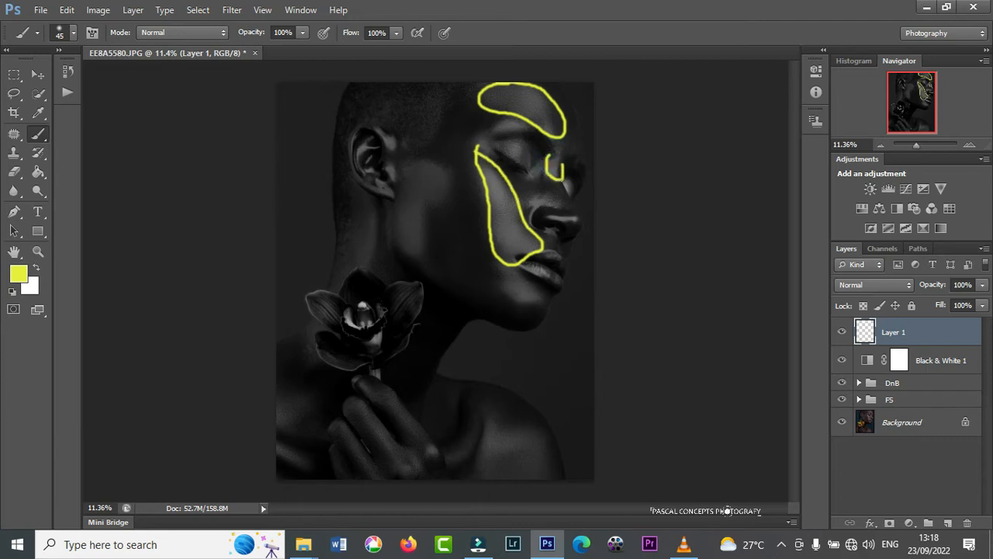
mouse_move(543, 218)
mouse_down()
mouse_move(578, 228)
mouse_move(554, 216)
mouse_up()
mouse_move(444, 173)
mouse_down()
mouse_move(414, 156)
mouse_move(404, 166)
mouse_move(405, 254)
mouse_move(429, 260)
mouse_move(449, 194)
mouse_move(449, 168)
mouse_up()
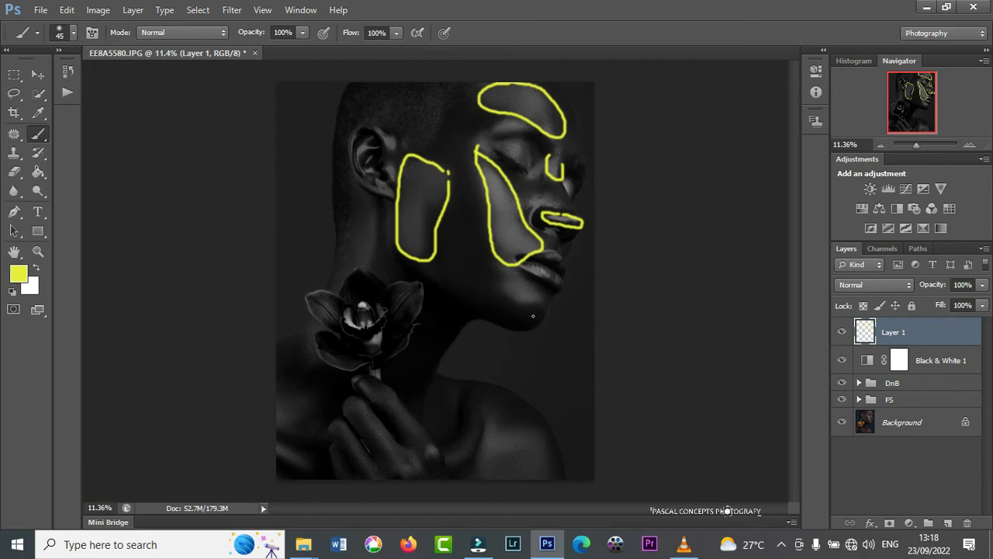
mouse_move(511, 278)
mouse_down()
mouse_move(509, 295)
mouse_move(543, 301)
mouse_move(505, 278)
mouse_up()
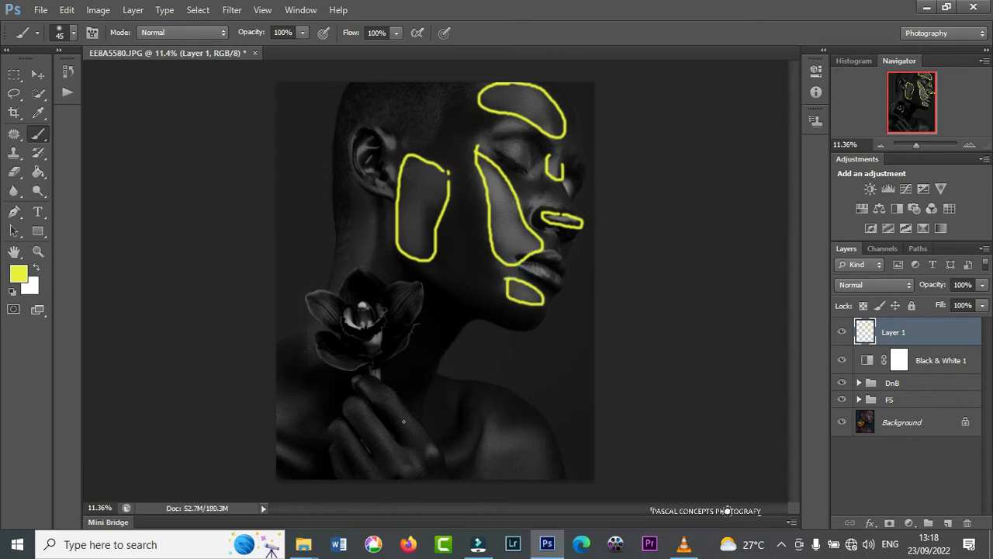
Outline the highlight areas on both shoulders, the chest, the side of the neck and the inner ear in yellow
mouse_move(477, 407)
mouse_down()
mouse_move(443, 461)
mouse_move(473, 454)
mouse_move(487, 396)
mouse_move(489, 457)
mouse_move(516, 463)
mouse_move(527, 432)
mouse_up()
mouse_move(314, 447)
mouse_down()
mouse_move(277, 433)
mouse_move(268, 443)
mouse_move(321, 452)
mouse_up()
mouse_move(295, 390)
mouse_down()
mouse_move(297, 422)
mouse_move(319, 389)
mouse_up()
mouse_move(366, 199)
mouse_down()
mouse_move(363, 265)
mouse_move(374, 250)
mouse_move(376, 196)
mouse_up()
mouse_move(369, 141)
mouse_down()
mouse_move(356, 151)
mouse_move(368, 159)
mouse_up()
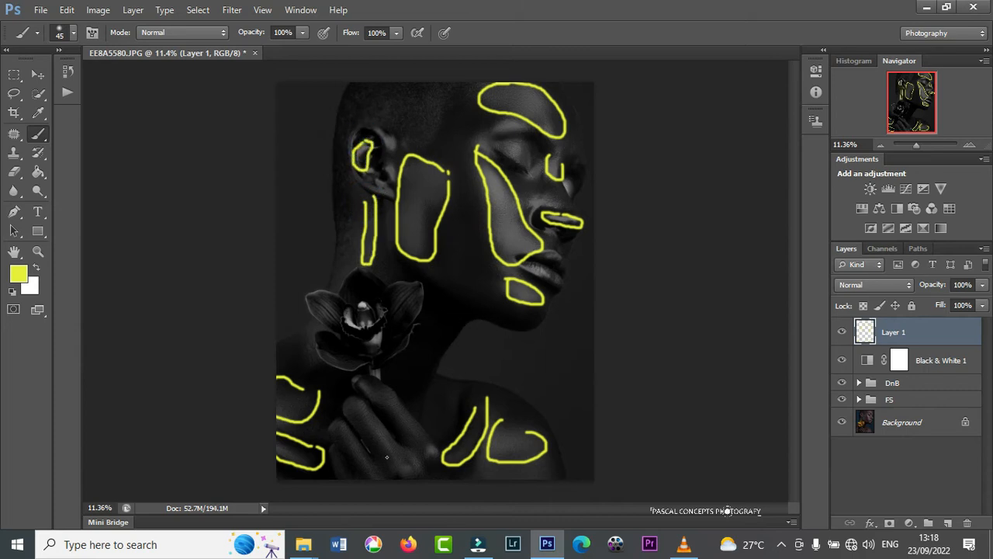
Outline the highlights on the fingers and knuckles of the hand holding the flower in yellow
mouse_move(423, 448)
mouse_down()
mouse_move(426, 462)
mouse_move(430, 450)
mouse_up()
mouse_move(364, 382)
mouse_down()
mouse_move(386, 410)
mouse_move(373, 387)
mouse_up()
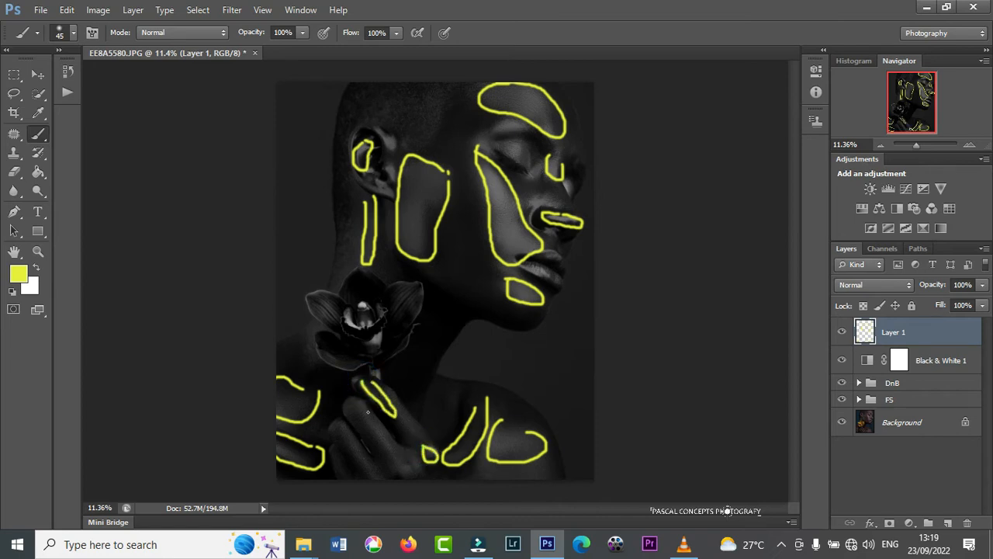
mouse_move(366, 421)
mouse_down()
mouse_move(388, 450)
mouse_move(379, 423)
mouse_up()
drag(396, 469, 408, 460)
mouse_move(339, 430)
mouse_down()
mouse_move(373, 474)
mouse_move(342, 422)
mouse_up()
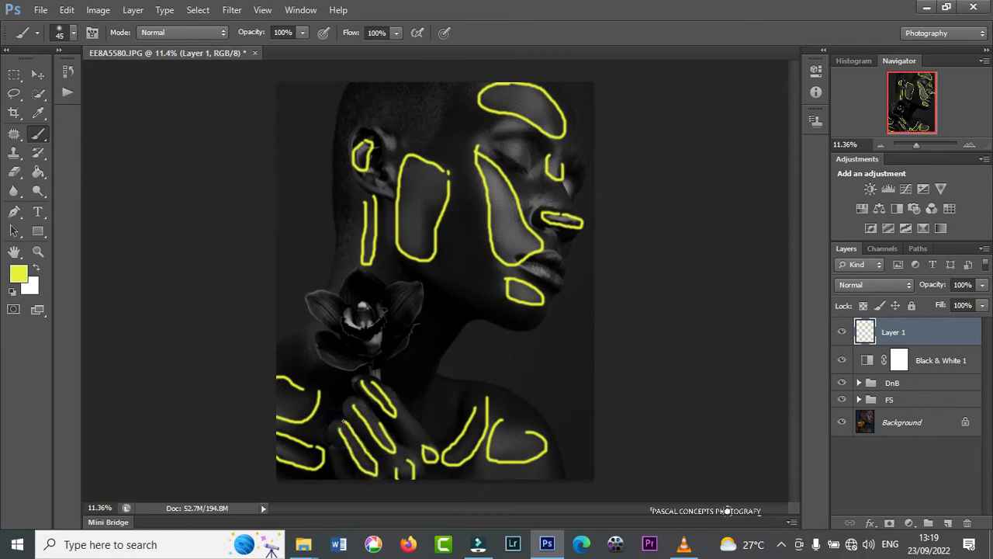
Add a new layer above the yellow outlines and set the foreground color to blue, RGB 63, 100, 239
click(947, 522)
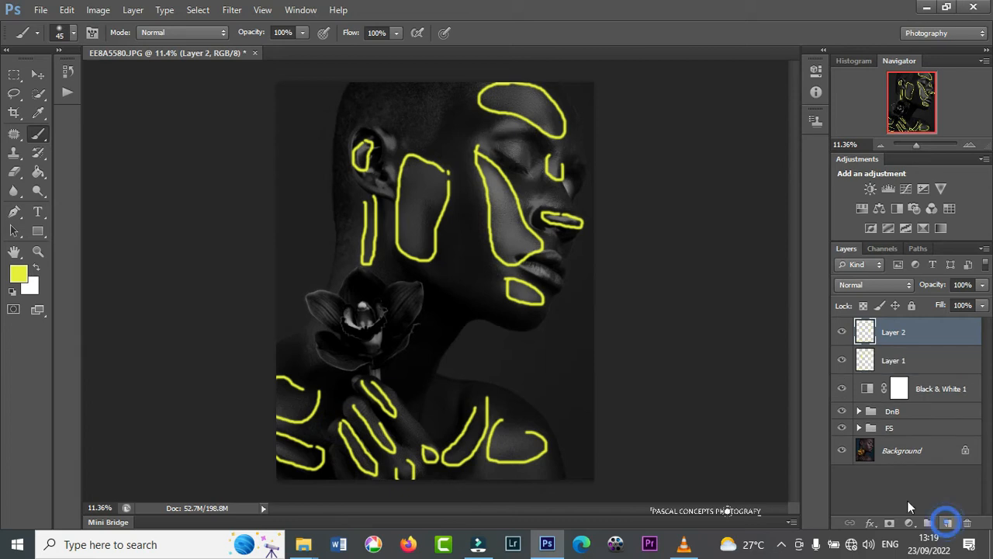
click(19, 273)
click(503, 133)
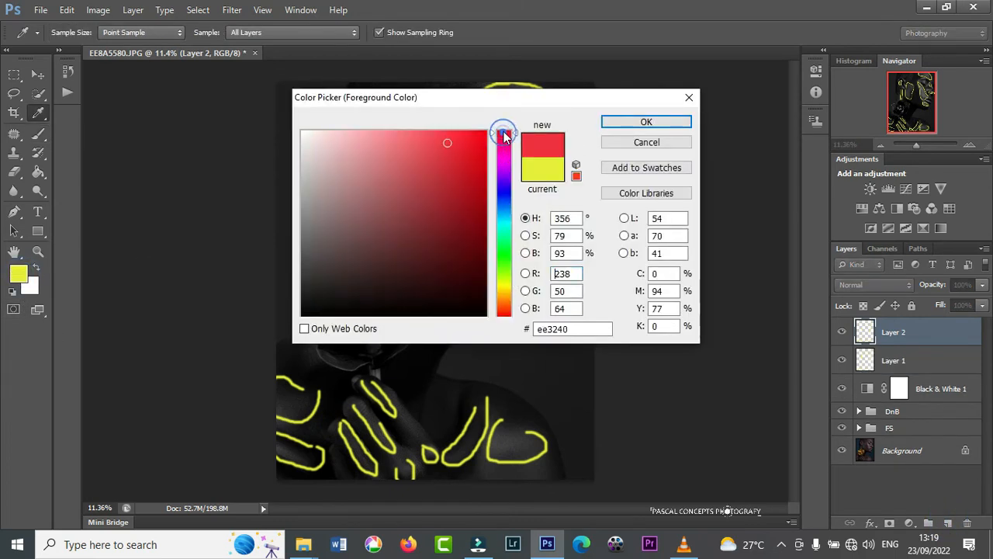
click(458, 134)
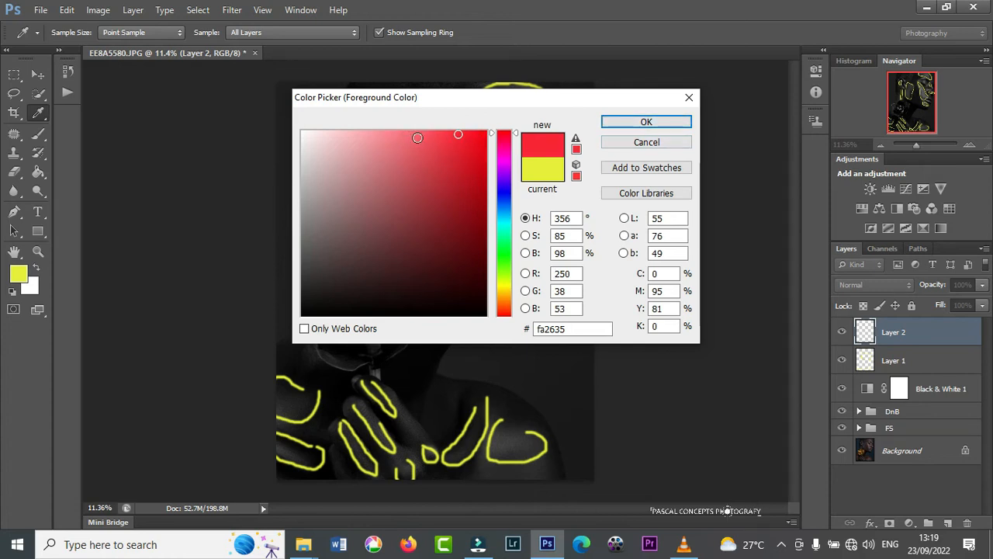
click(501, 193)
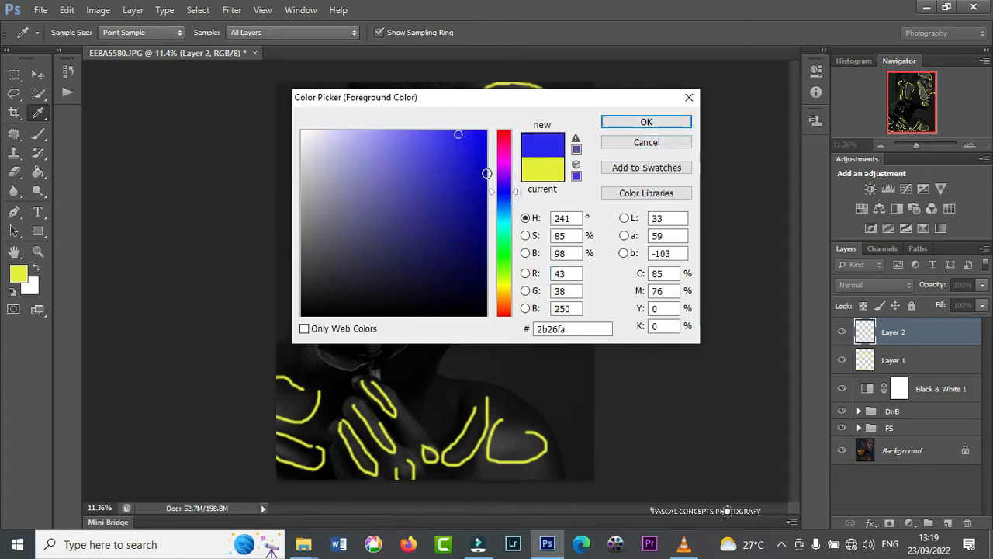
click(505, 184)
click(505, 199)
click(438, 142)
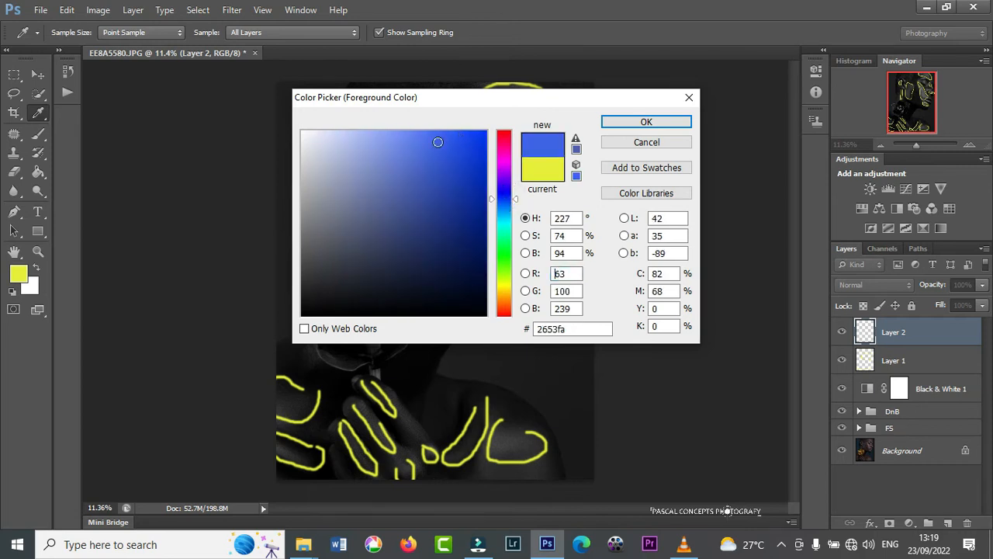
click(630, 121)
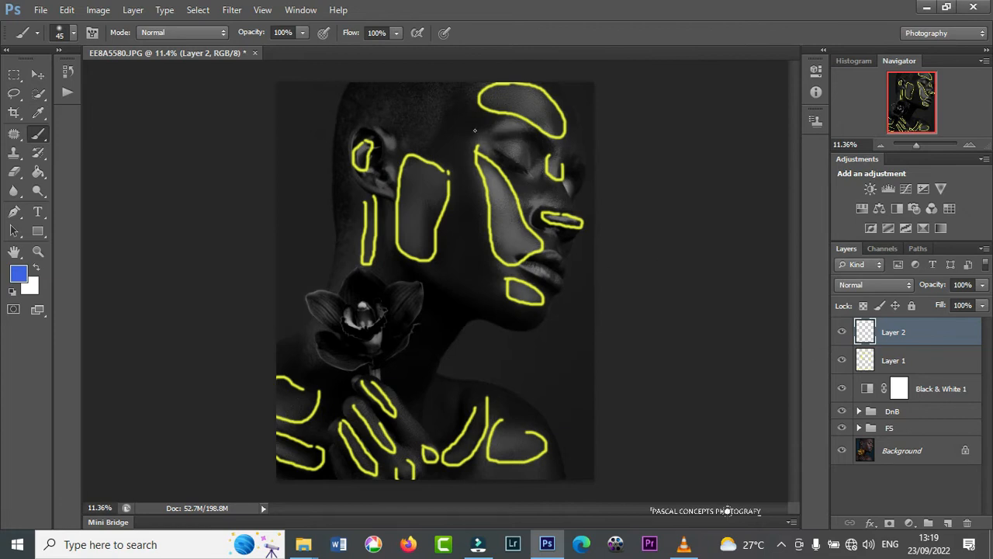
Outline the shadow areas on the temple, cheek hollow, collarbone, shoulder, upper arm, jawline, below the lower lip and forehead edge in blue
mouse_move(460, 97)
mouse_down()
mouse_move(438, 138)
mouse_move(454, 165)
mouse_move(484, 124)
mouse_move(477, 104)
mouse_move(453, 93)
mouse_up()
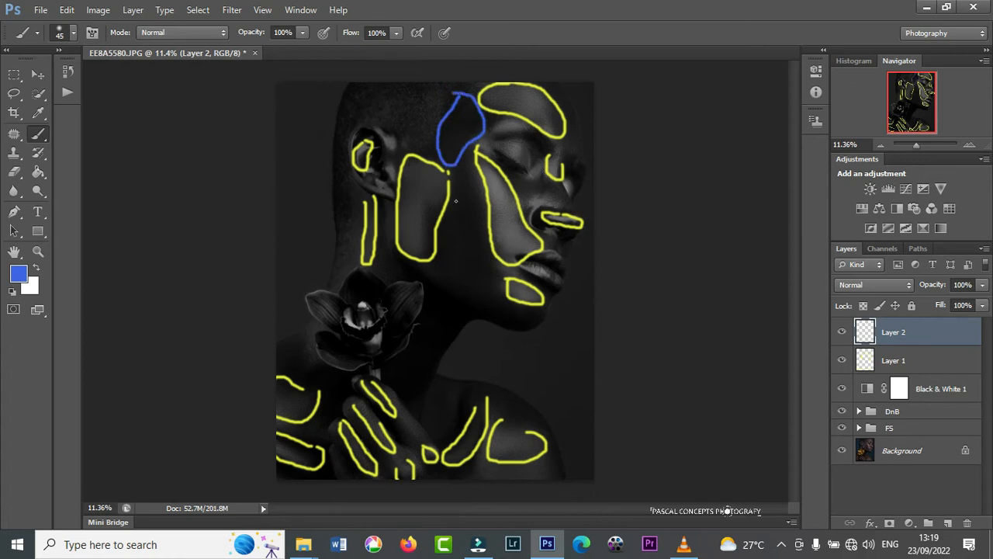
mouse_move(450, 172)
mouse_down()
mouse_move(447, 257)
mouse_move(466, 285)
mouse_move(490, 293)
mouse_move(466, 169)
mouse_up()
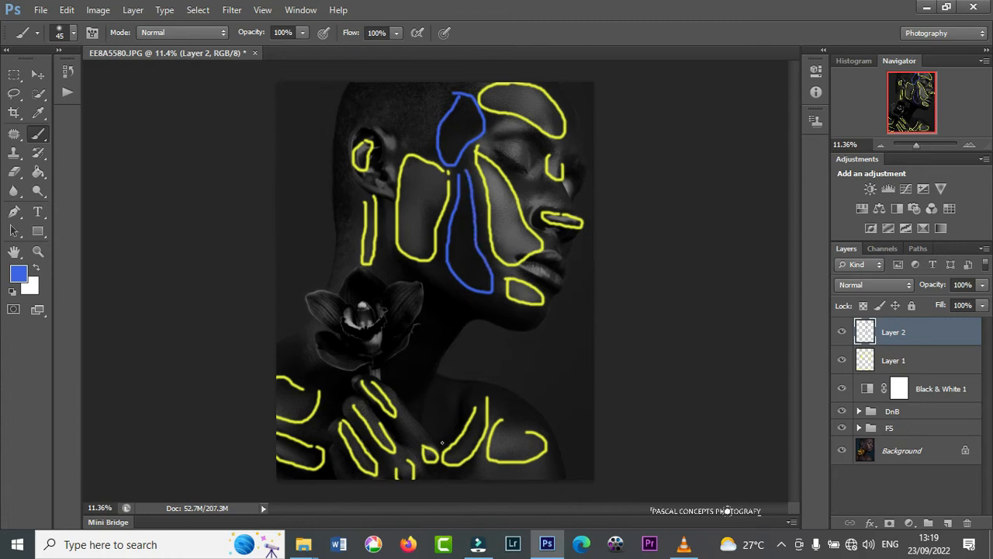
mouse_move(461, 396)
mouse_down()
mouse_move(445, 443)
mouse_move(461, 432)
mouse_move(469, 391)
mouse_up()
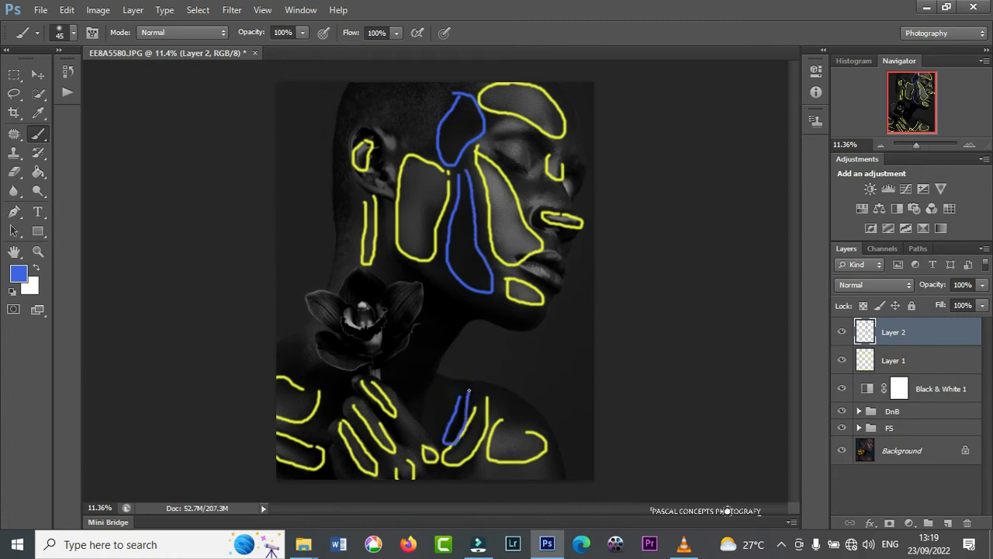
mouse_move(318, 371)
mouse_down()
mouse_move(333, 406)
mouse_move(349, 377)
mouse_up()
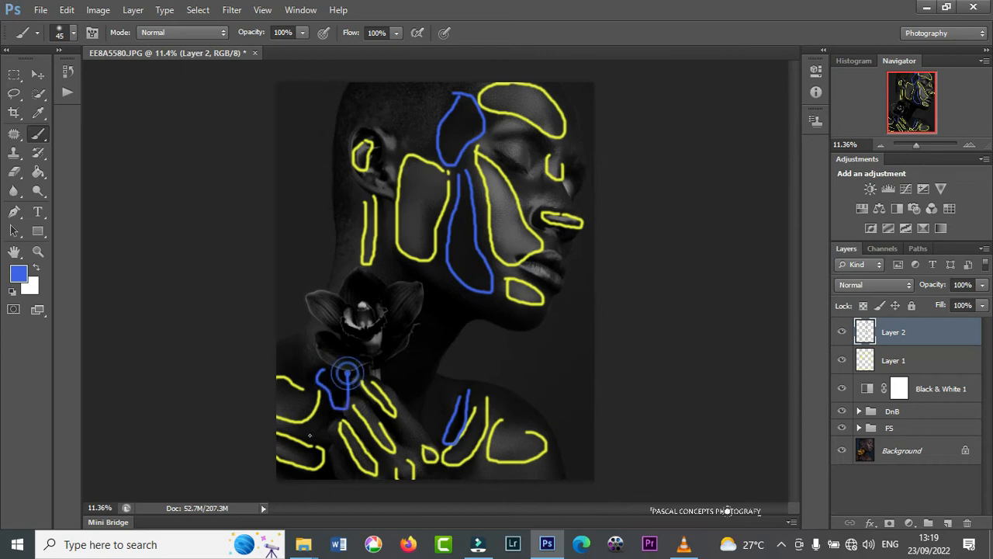
mouse_move(281, 428)
mouse_down()
mouse_move(325, 449)
mouse_move(280, 433)
mouse_up()
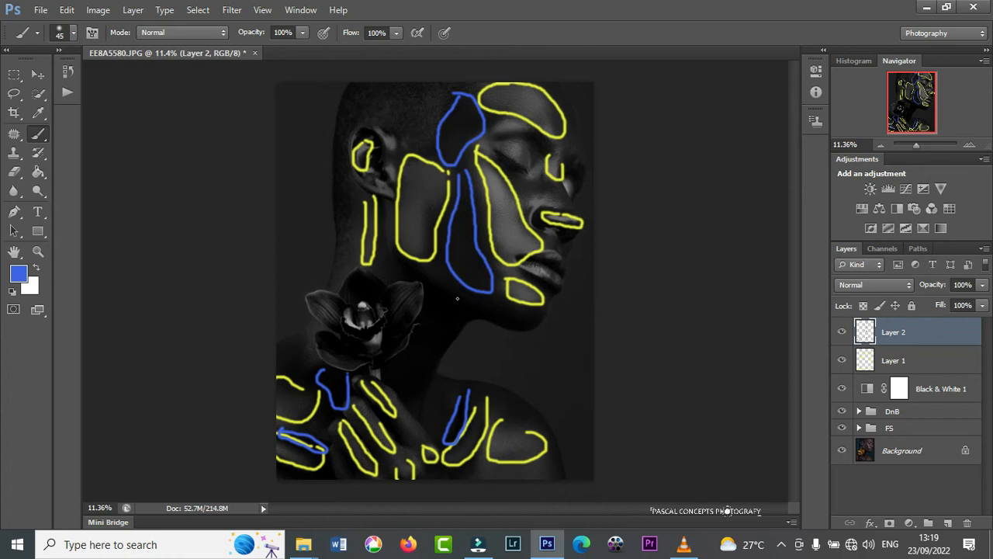
mouse_move(393, 266)
mouse_down()
mouse_move(461, 306)
mouse_move(435, 280)
mouse_up()
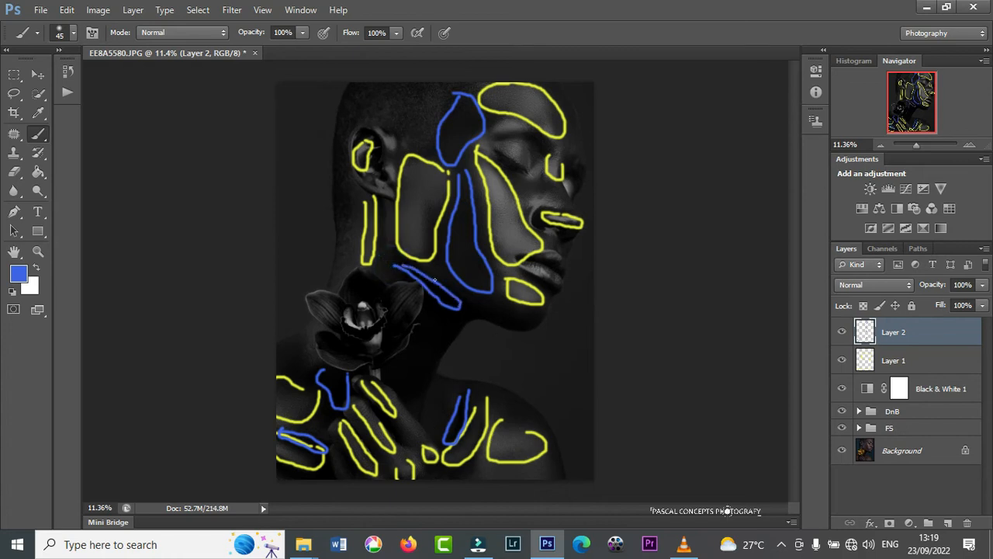
mouse_move(524, 275)
mouse_down()
mouse_move(554, 290)
mouse_move(512, 270)
mouse_up()
mouse_move(561, 108)
mouse_down()
mouse_move(578, 125)
mouse_move(562, 100)
mouse_up()
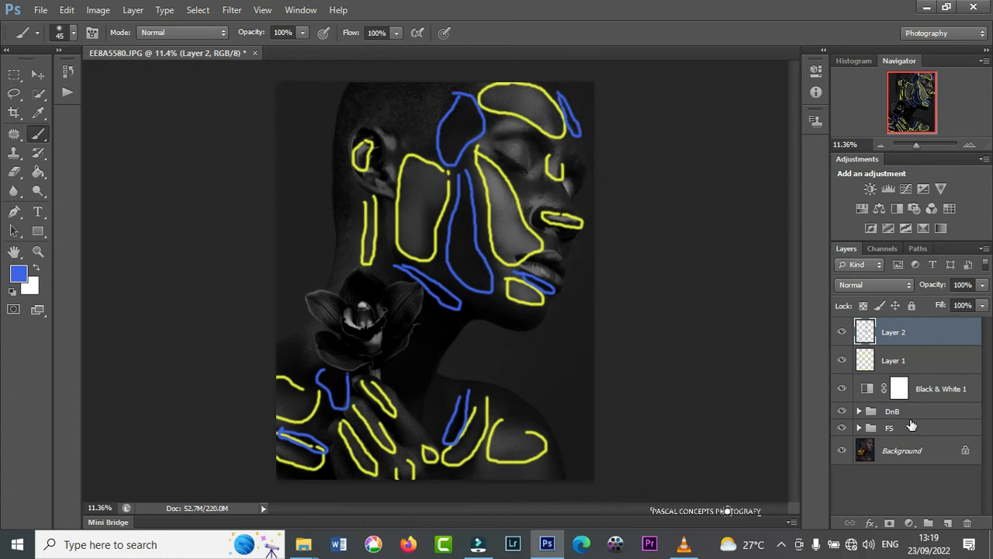
On Layer 1, set the foreground color to yellow, RGB 220, 239, 63, and outline the brow bone, eyelid, nose and lower lip highlights
click(871, 365)
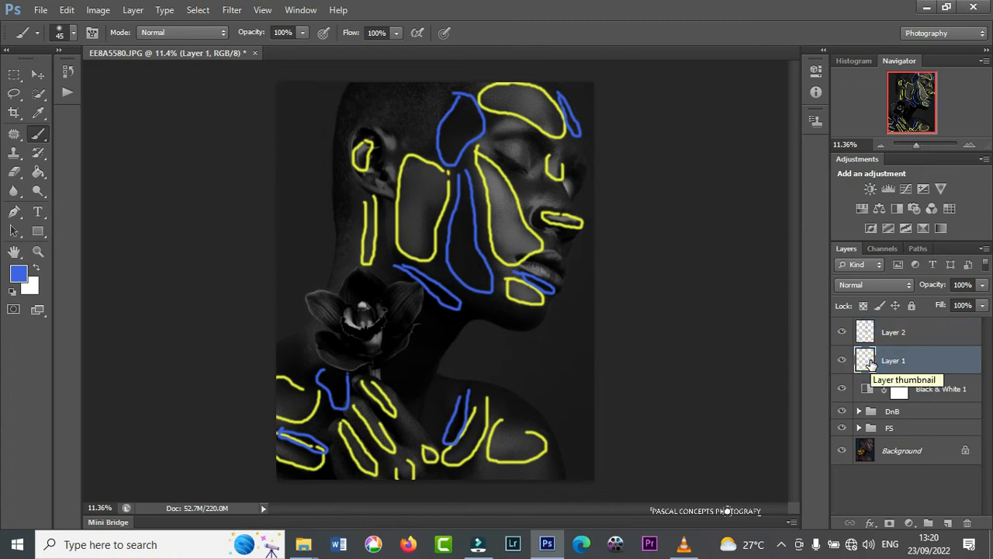
click(21, 269)
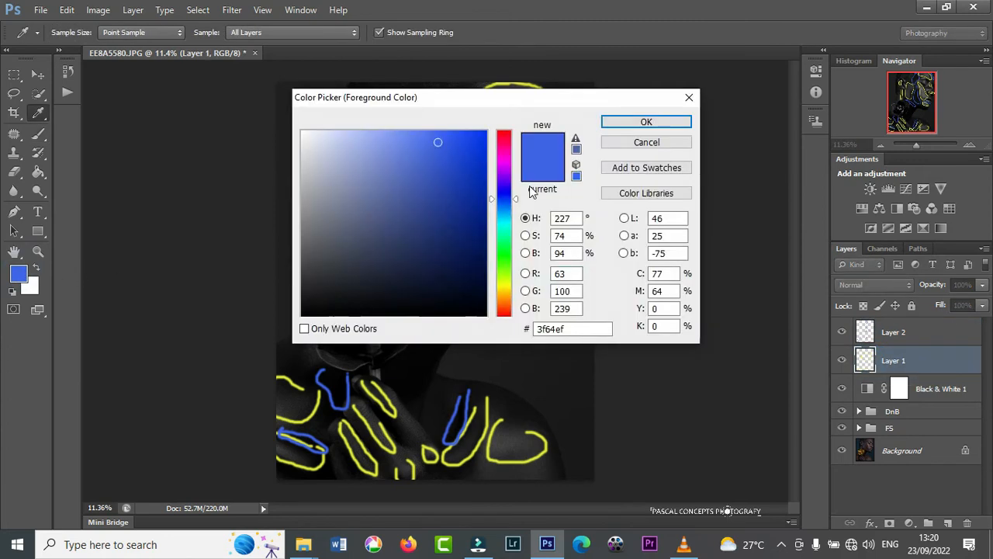
click(504, 281)
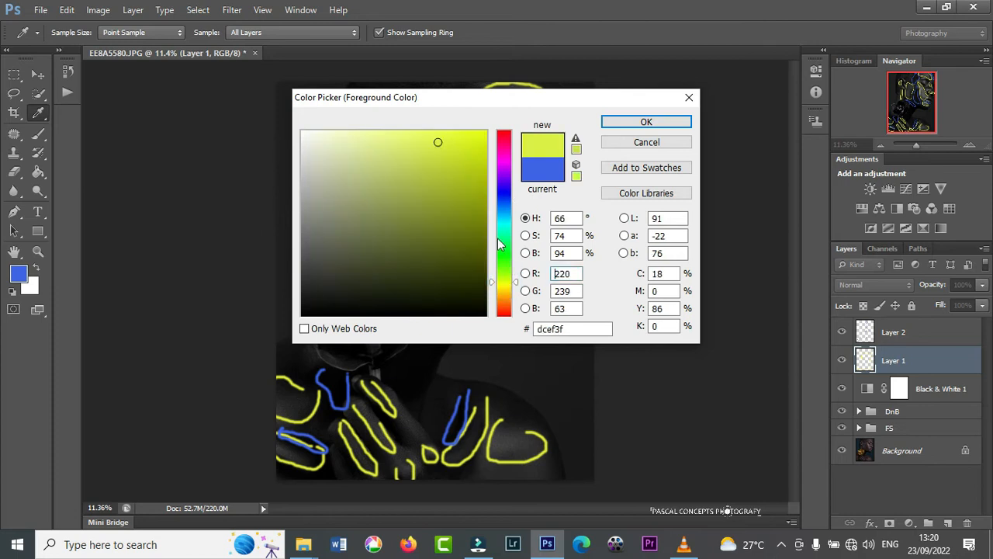
click(638, 125)
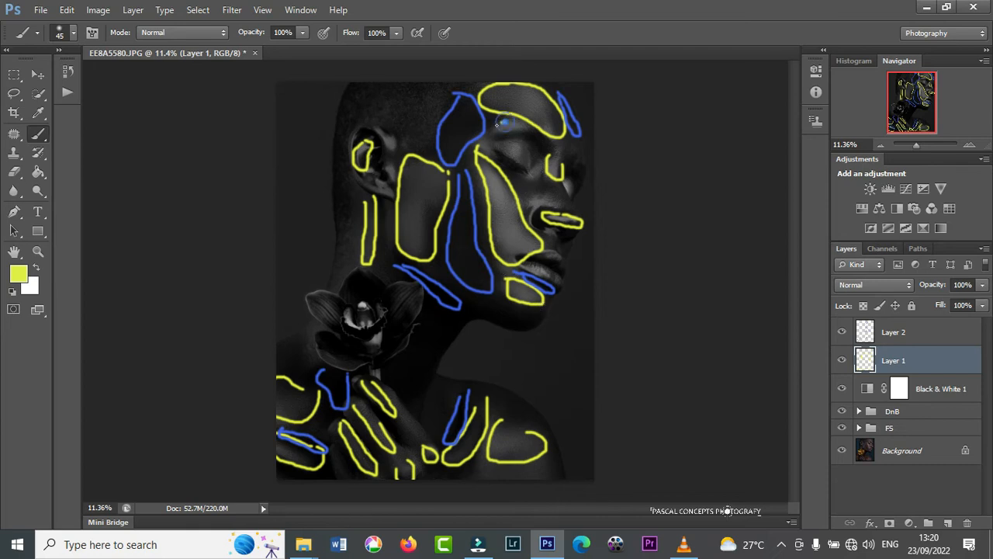
mouse_move(486, 136)
mouse_down()
mouse_move(520, 133)
mouse_move(504, 152)
mouse_move(528, 147)
mouse_move(508, 160)
mouse_up()
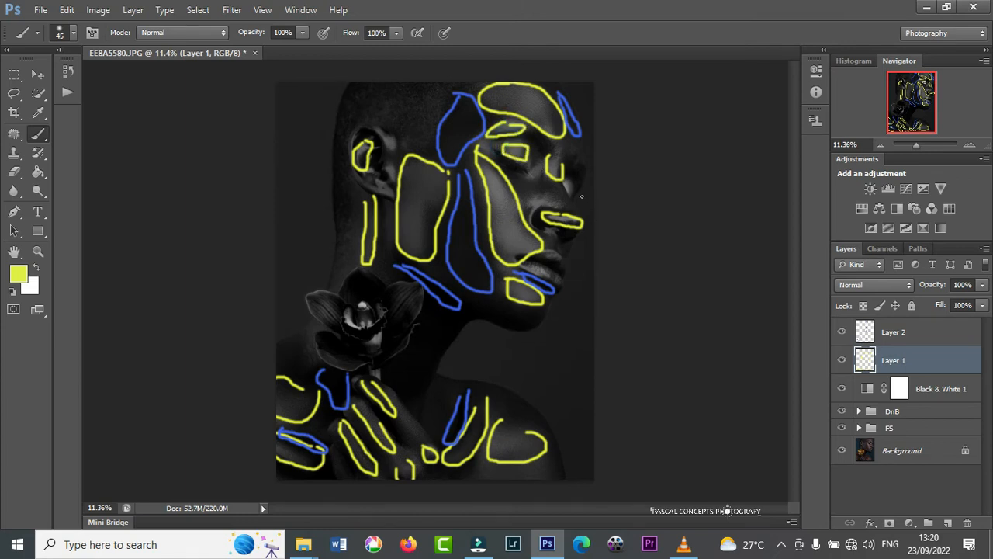
mouse_move(566, 184)
mouse_down()
mouse_move(577, 182)
mouse_move(565, 206)
mouse_move(534, 199)
mouse_up()
mouse_move(540, 269)
mouse_down()
mouse_move(561, 283)
mouse_move(531, 261)
mouse_up()
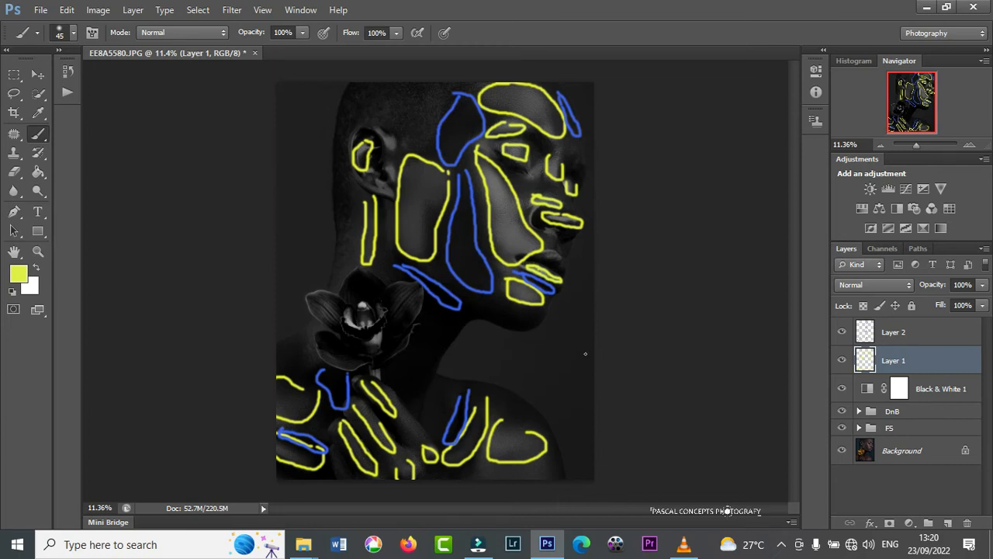
Rename the layer with the yellow outlines to DODGE YELLOW AREAS
double_click(899, 360)
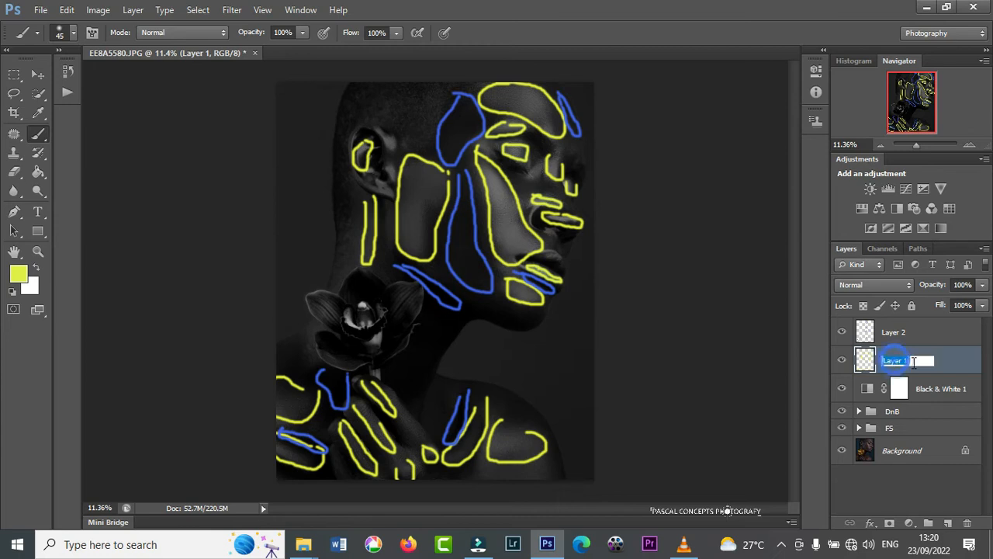
text(BU)
text(DO)
text(DGE)
text( YELLOW)
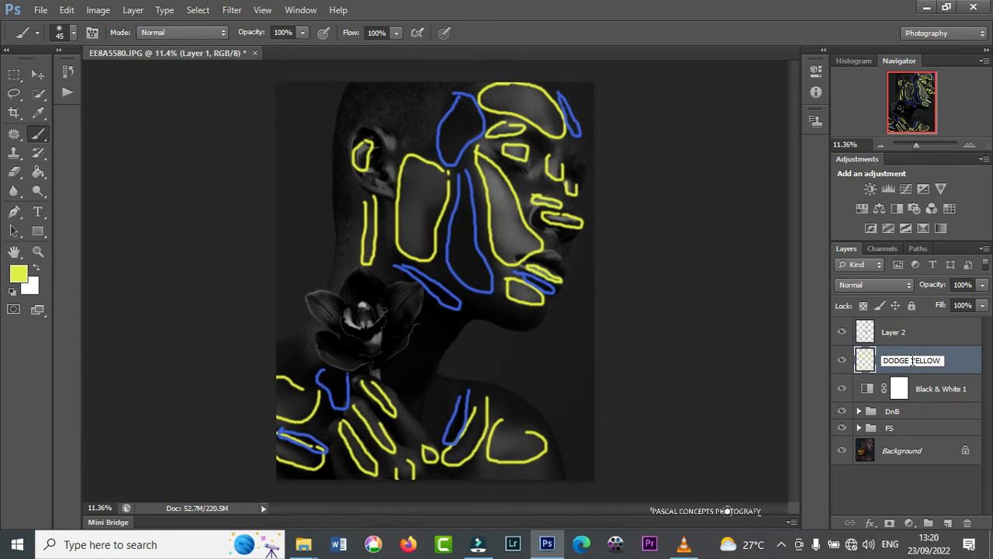
text( AREAS)
key(Return)
Rename the layer with the blue outlines to BURN BLUE AREAS
click(895, 334)
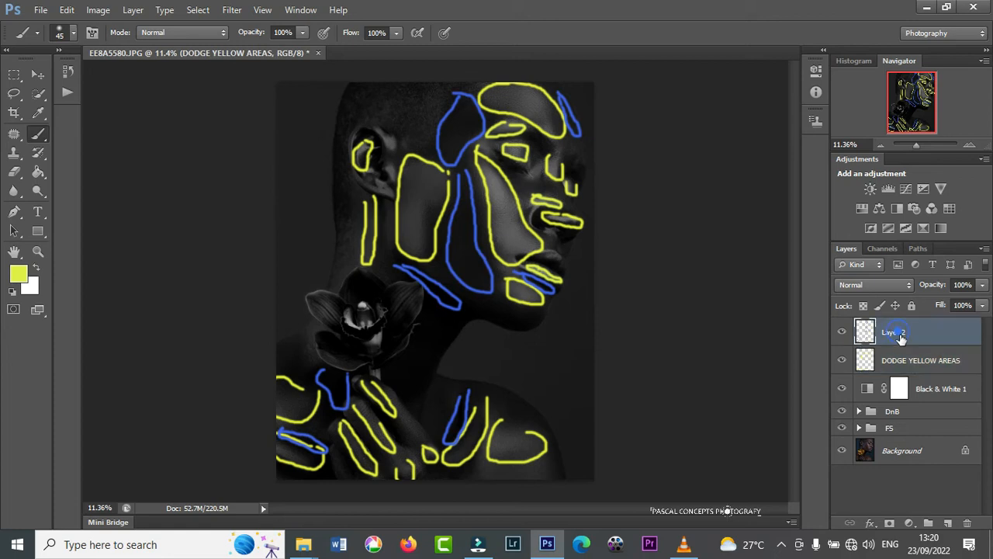
double_click(897, 333)
text(BURN BLUE AREAS)
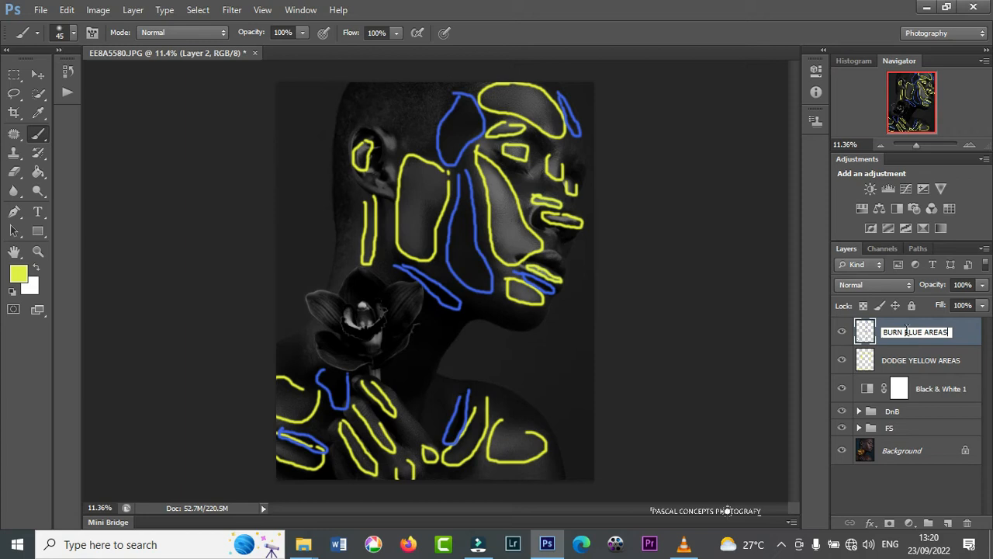
key(Return)
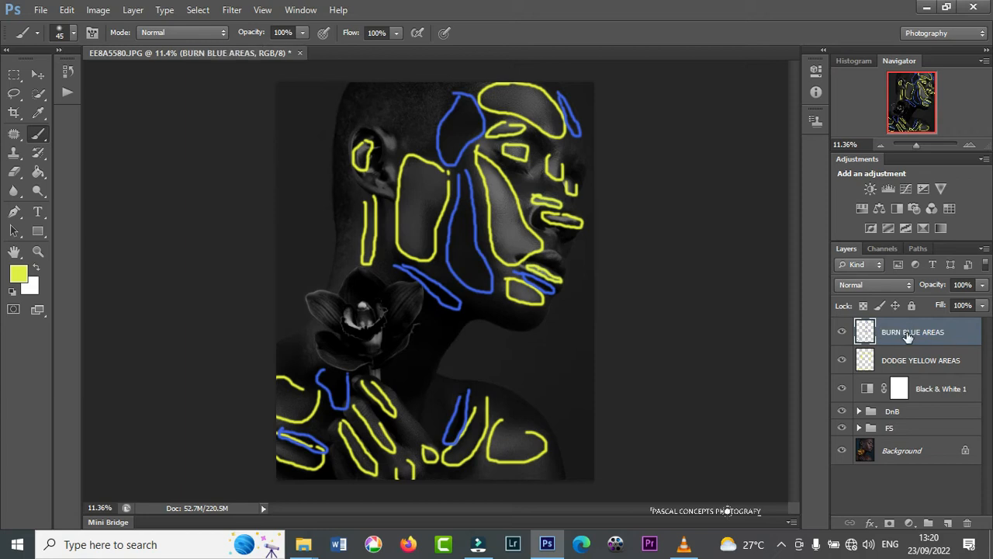
Toggle the visibility of the burn and dodge outline layers to compare each map with the portrait
click(843, 332)
click(843, 332)
click(841, 361)
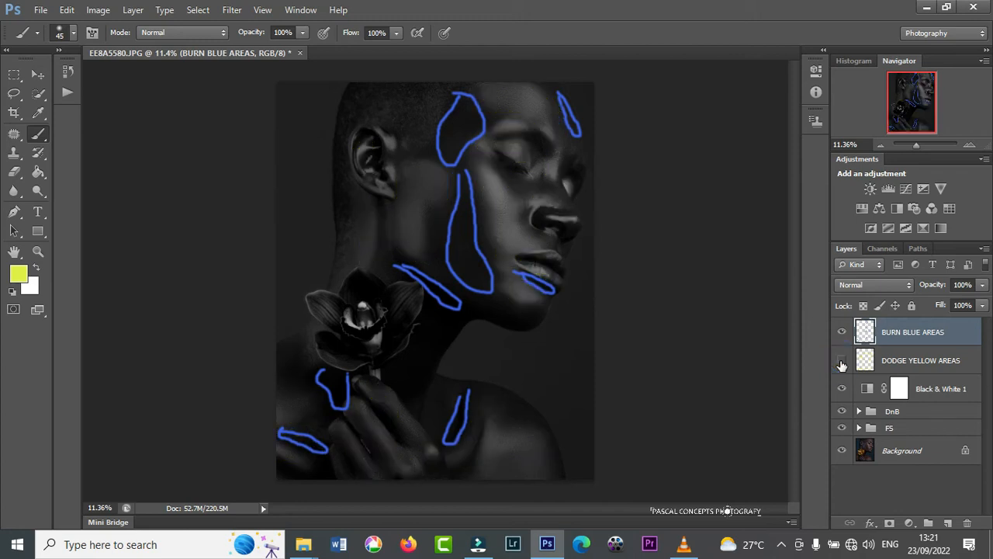
click(842, 361)
click(842, 361)
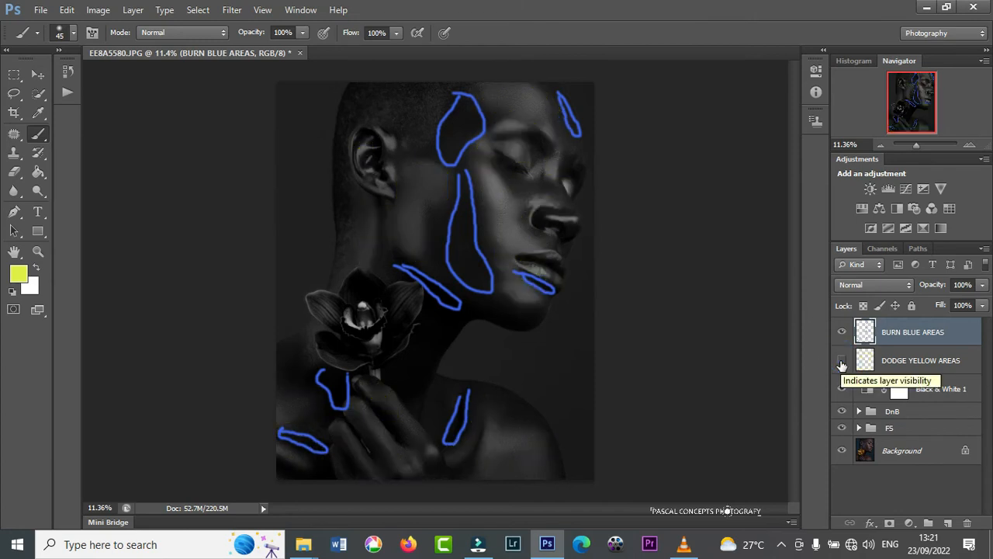
click(842, 361)
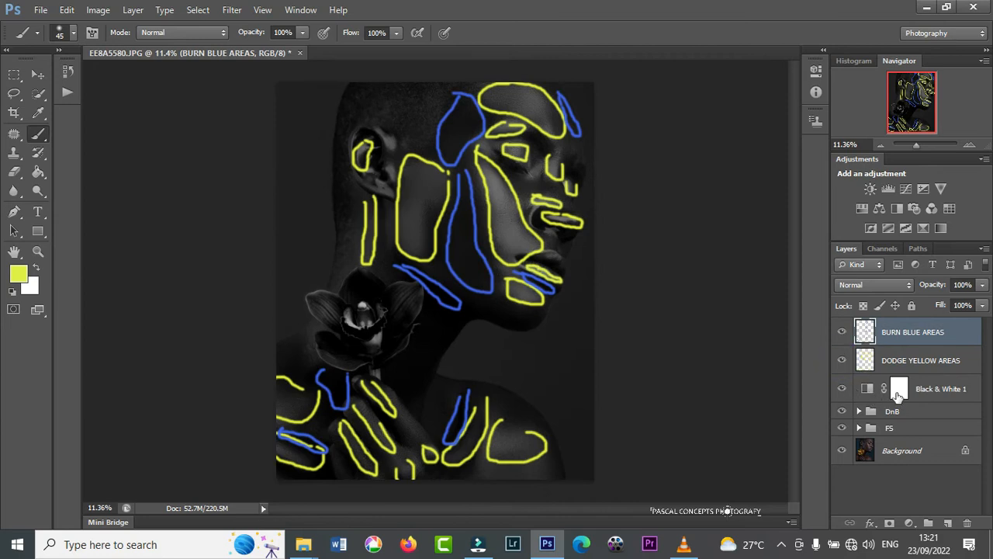
Select the Dodge layer's mask in the DnB group and set up a soft round brush at 0% hardness and 10% opacity
click(957, 389)
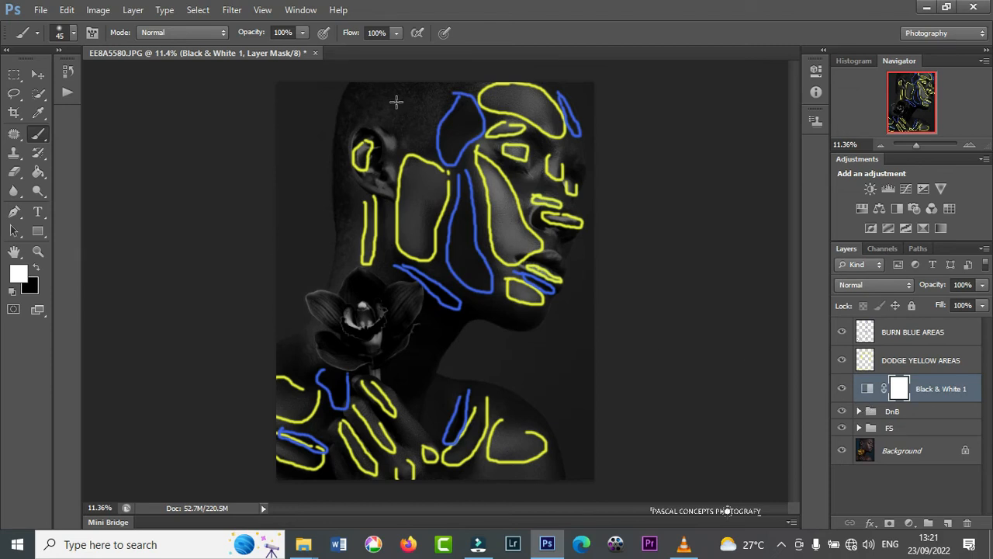
click(859, 411)
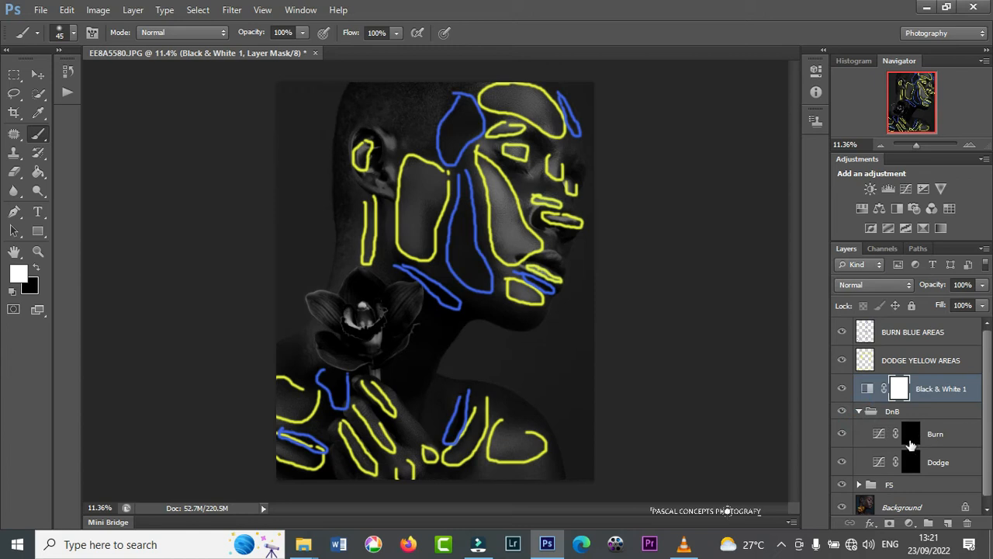
click(912, 463)
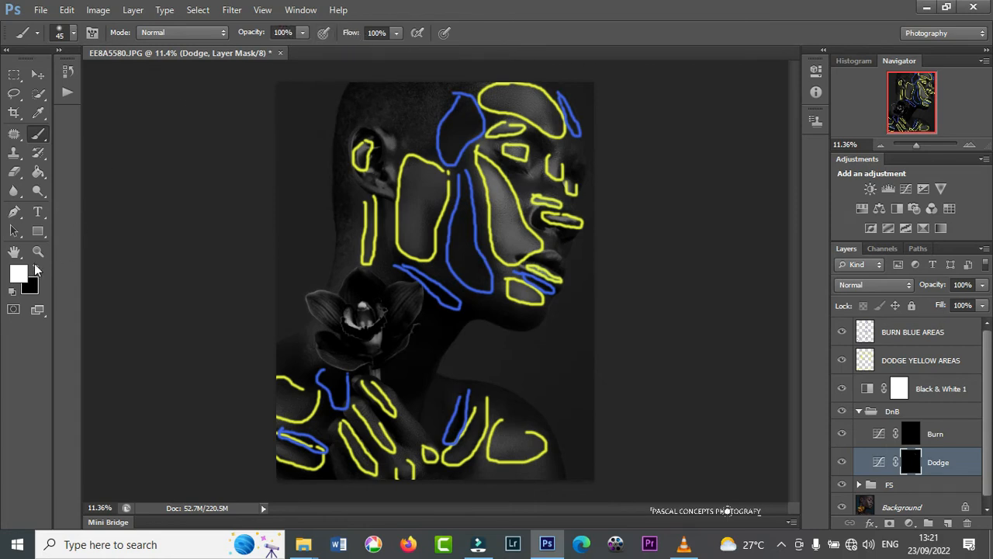
click(73, 33)
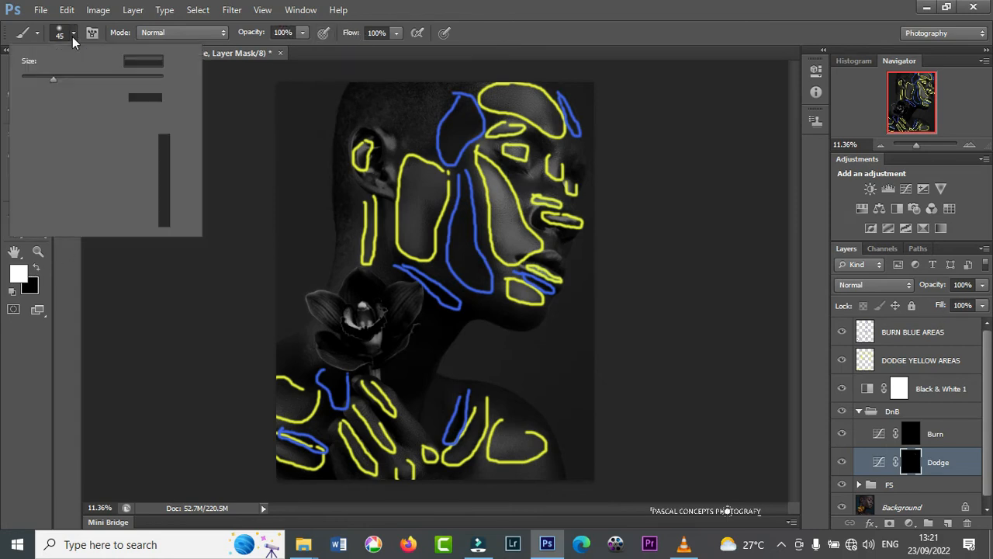
click(39, 149)
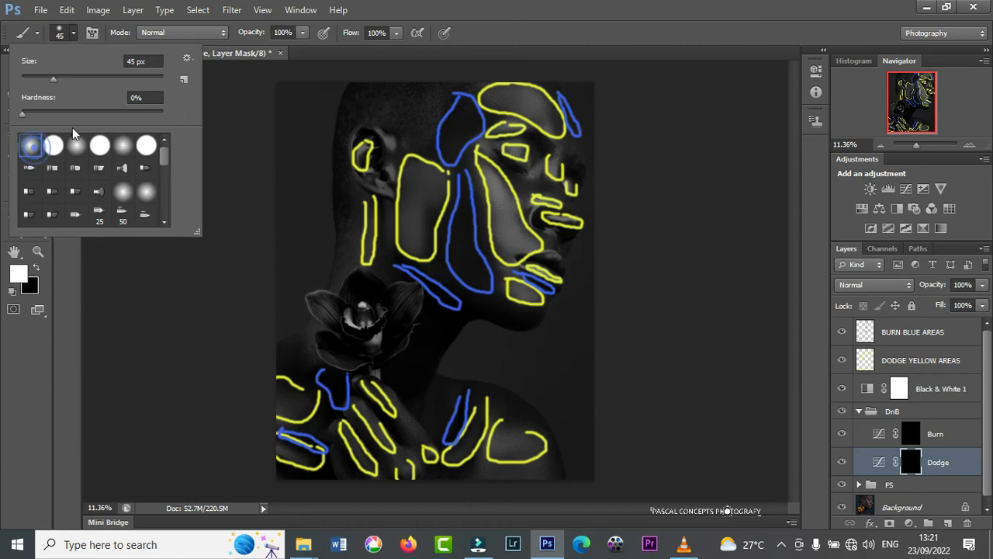
click(73, 34)
click(281, 32)
key(Return)
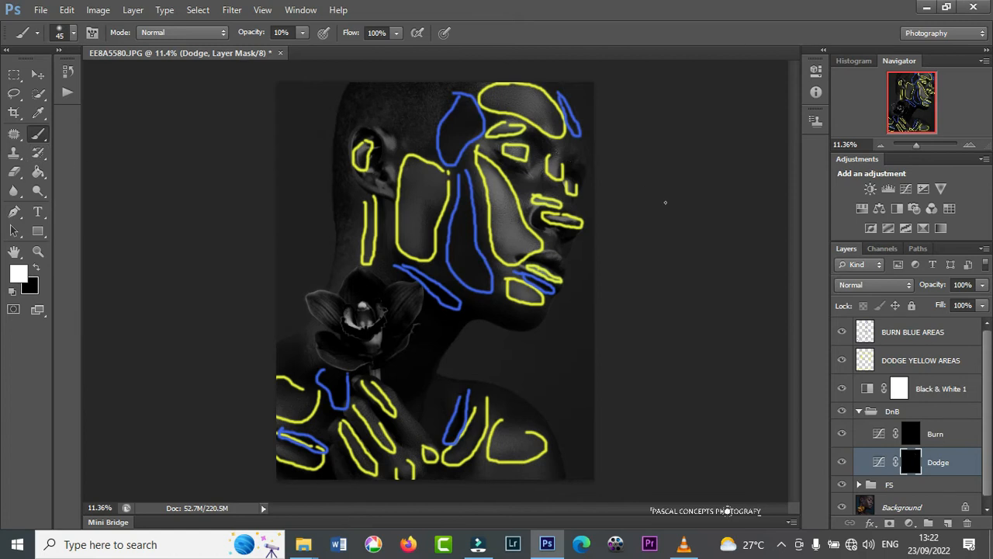
Enlarge the brush to 400 px and paint white on the Dodge mask over the outlined cheek, jaw side and chin, reducing it for the chin
key(bracketright)
key(bracketright)
key(bracketright)
key(bracketright)
key(bracketright)
key(bracketleft)
key(bracketleft)
key(bracketleft)
key(bracketleft)
key(bracketleft)
key(bracketleft)
key(bracketright)
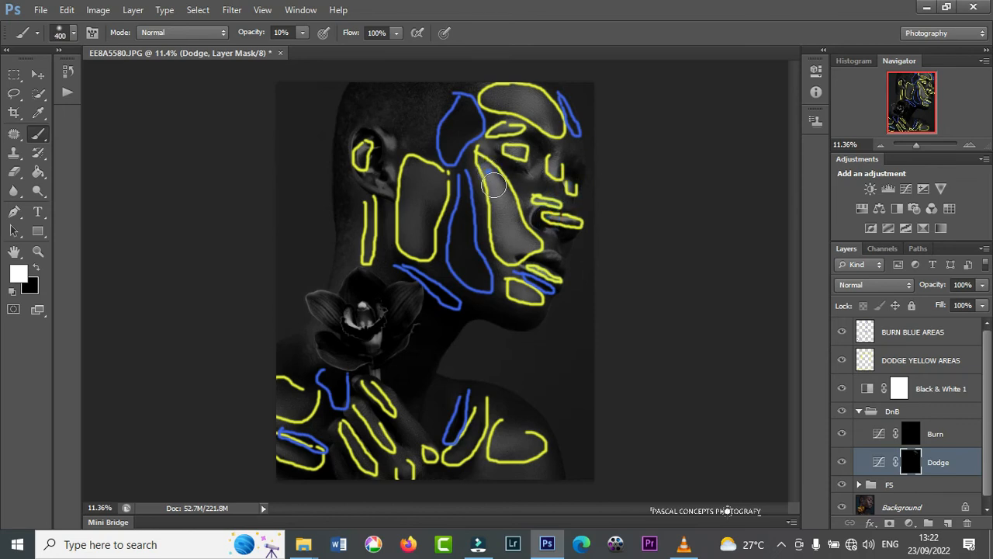
drag(419, 178, 424, 245)
key(bracketleft)
click(513, 287)
Dodge the outlined finger, front shoulder and chest highlights, adapting the brush size down to 150 px for the chest
key(bracketleft)
click(395, 414)
key(bracketright)
click(393, 407)
key(bracketright)
key(bracketright)
key(bracketright)
mouse_move(534, 438)
mouse_down()
mouse_move(481, 432)
mouse_move(480, 413)
mouse_move(471, 435)
mouse_up()
key(bracketleft)
key(bracketleft)
key(bracketleft)
key(bracketleft)
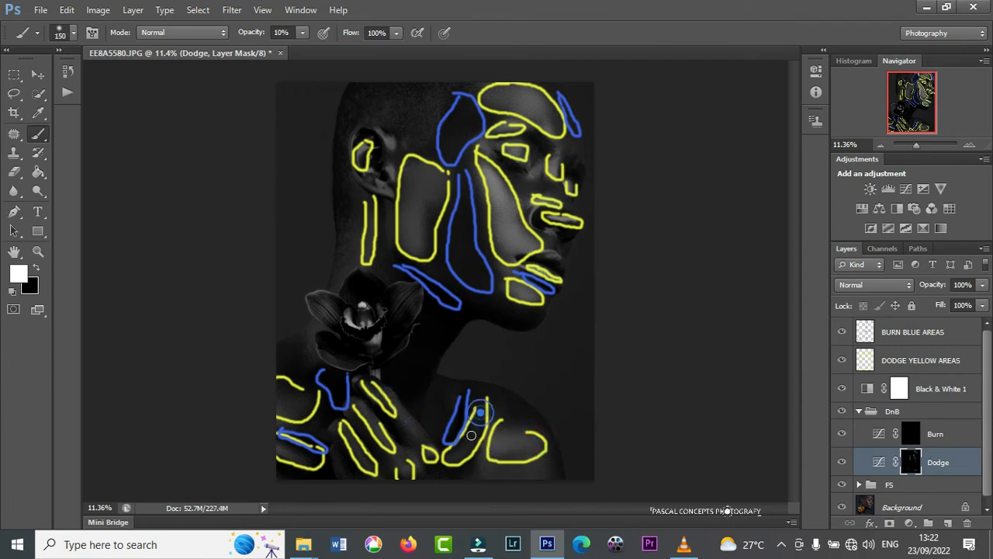
Dodge the highlights on the rear shoulder with a 300 px brush and on the upper arm below it with a smaller one
key(bracketleft)
key(bracketright)
key(bracketright)
key(bracketright)
key(bracketright)
key(bracketright)
drag(298, 402, 267, 440)
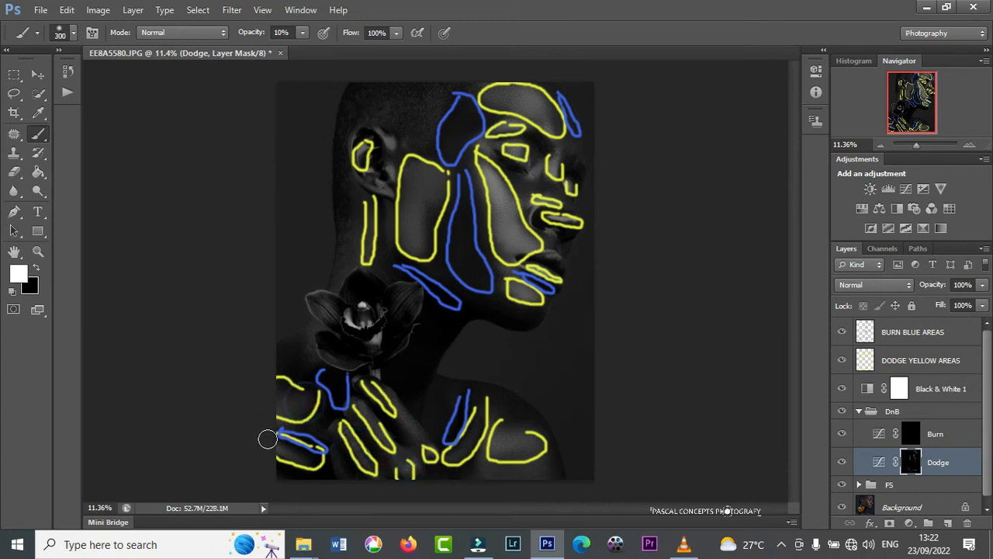
key(bracketleft)
key(bracketleft)
drag(308, 460, 266, 443)
Dodge the earlobe and the outlined nostril highlight on the nose, reducing the brush to 60 px for the nose
key(bracketleft)
drag(378, 184, 388, 191)
scroll(549, 202, up, 3)
key(bracketright)
key(bracketright)
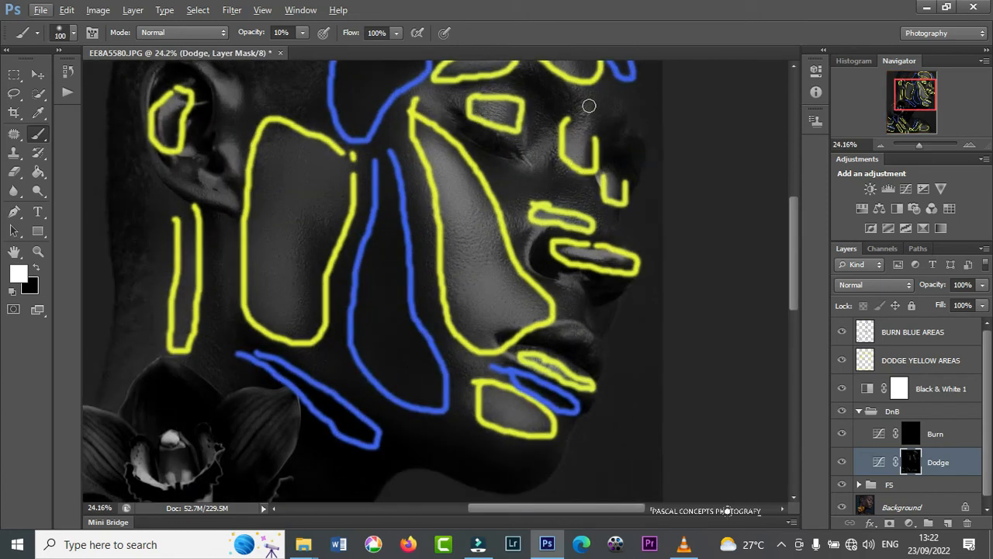
key(bracketleft)
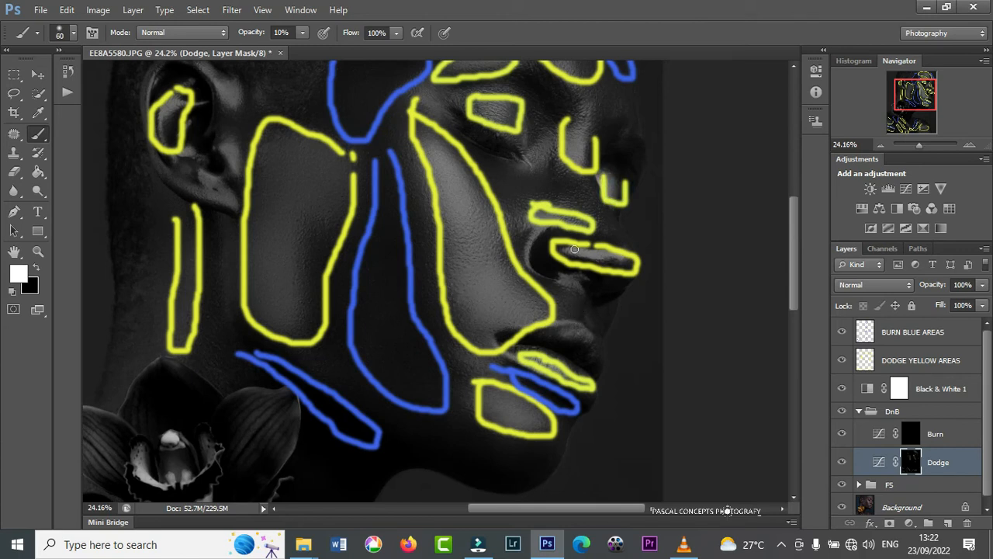
drag(599, 254, 633, 256)
Dodge the highlights on the upper and lower lips with a progressively smaller brush
key(bracketleft)
key(bracketleft)
key(bracketleft)
click(595, 336)
drag(530, 355, 548, 370)
key(bracketleft)
key(bracketleft)
click(586, 374)
Dodge the remaining highlights on the lower face and neck, enlarging the brush up to 400 px
key(bracketright)
key(bracketright)
key(bracketright)
key(bracketright)
key(bracketright)
key(bracketright)
key(bracketright)
key(bracketright)
key(bracketright)
key(bracketright)
drag(391, 363, 528, 281)
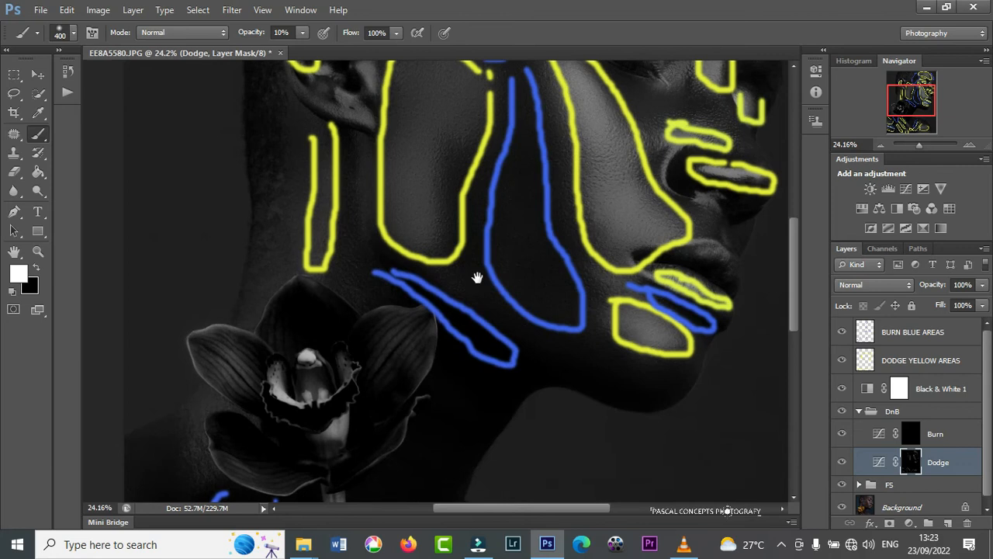
scroll(436, 265, down, 3)
Dodge the rear shoulder area behind the flower with the brush at 300 px
key(bracketleft)
key(bracketleft)
key(bracketleft)
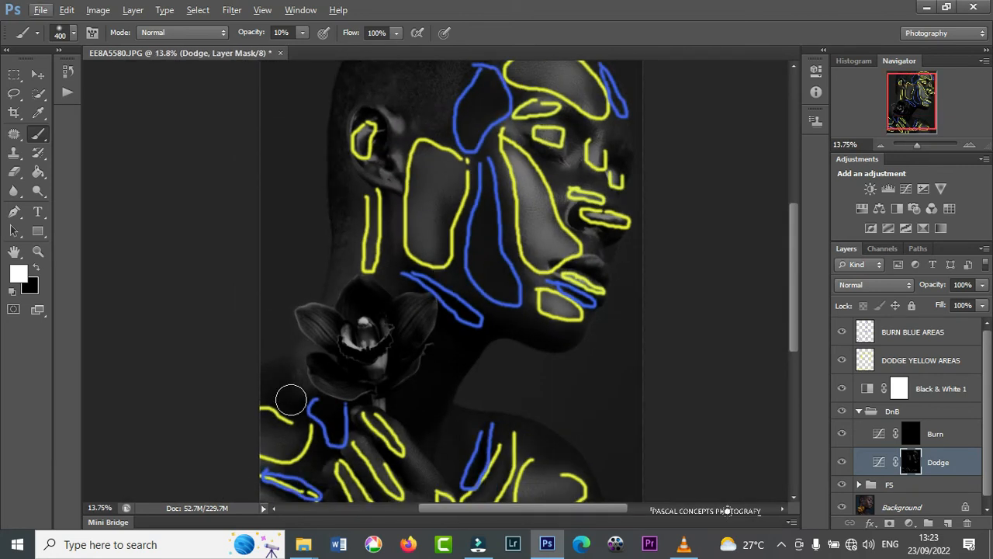
key(bracketright)
key(bracketright)
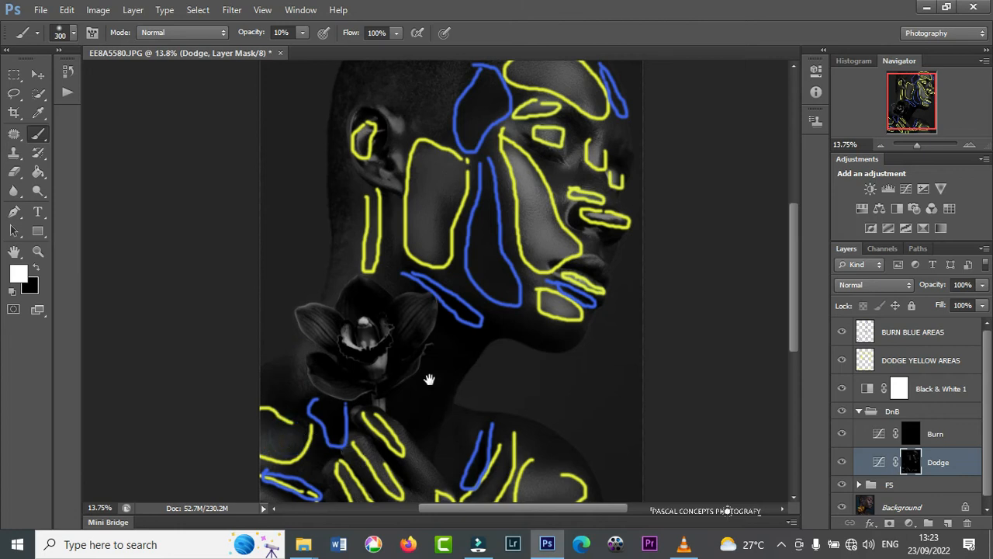
drag(442, 388, 379, 306)
drag(465, 225, 467, 312)
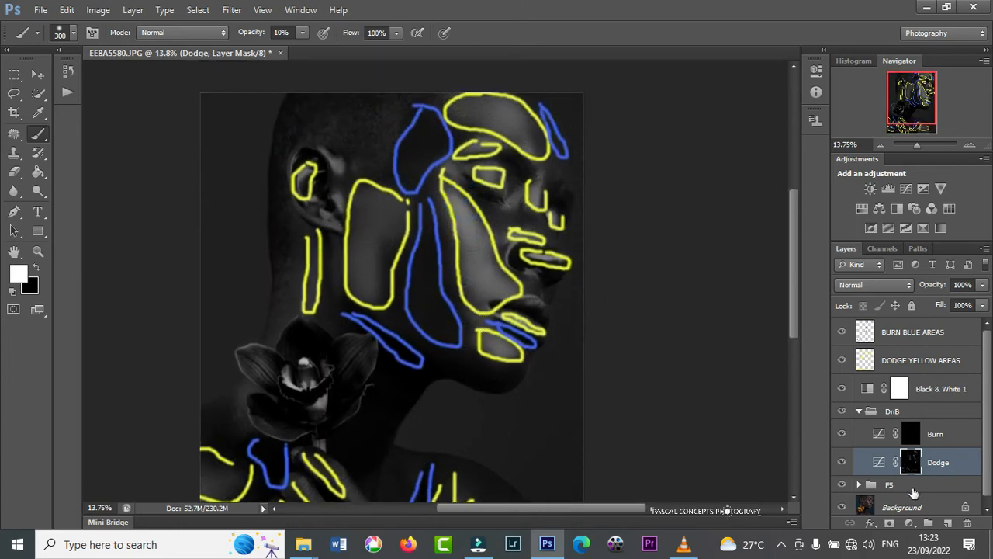
On the Burn layer mask, burn the blue-outlined forehead edge, temple and cheek shadows, varying the brush size up to 500 px
click(912, 435)
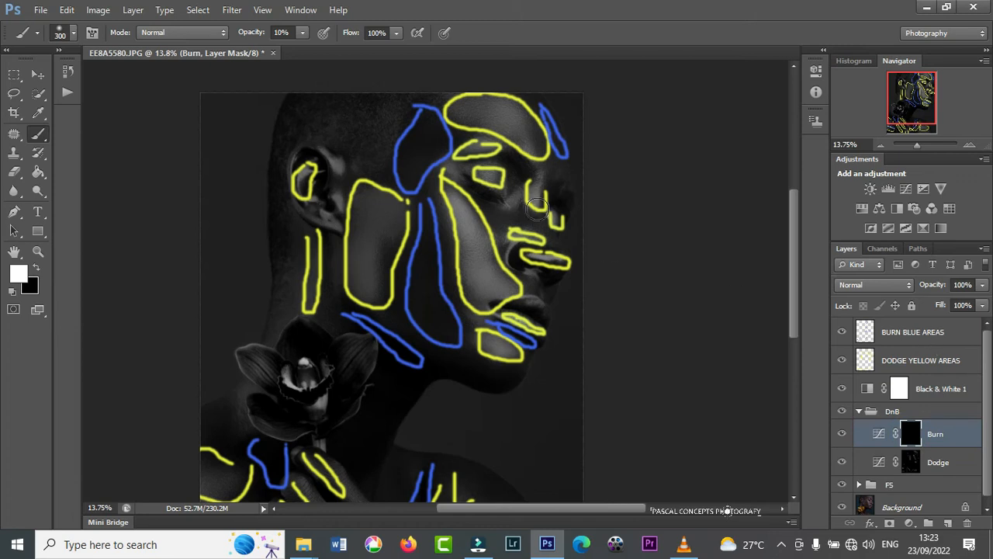
key(bracketleft)
key(bracketleft)
key(bracketleft)
key(bracketleft)
key(bracketright)
key(bracketright)
key(bracketright)
key(bracketright)
key(bracketright)
key(bracketright)
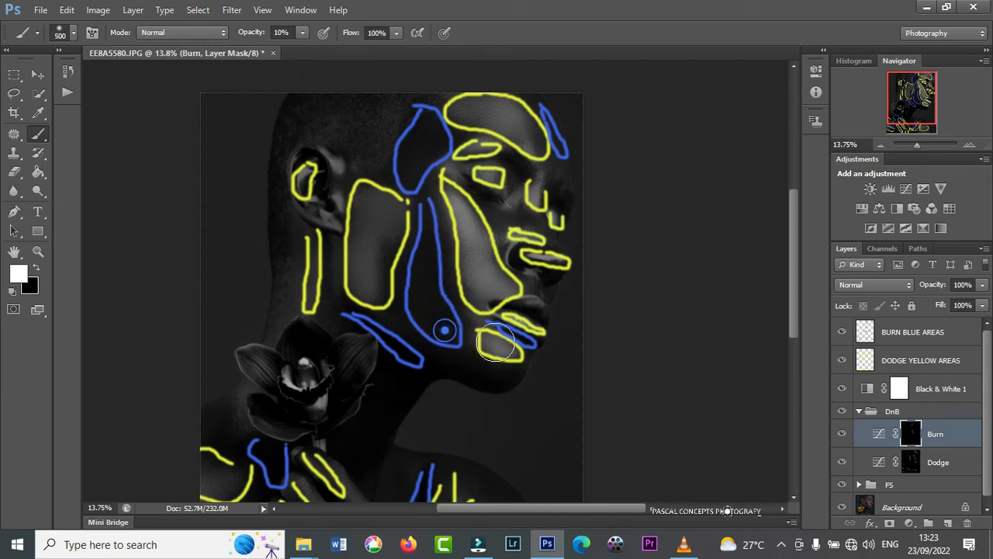
Burn the blue-outlined shadows below the lower lip and along the jawline with the brush reduced to 175 px
key(bracketleft)
key(bracketleft)
key(bracketleft)
key(bracketleft)
key(bracketleft)
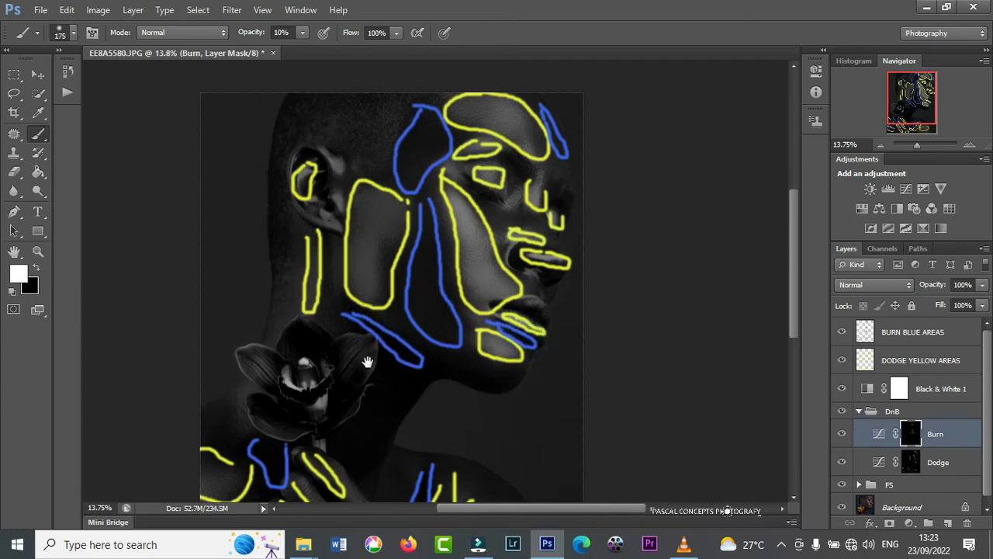
Burn the shadows inside and around the ear with a smaller brush
key(bracketleft)
mouse_move(308, 153)
mouse_down()
mouse_move(321, 180)
mouse_move(321, 219)
mouse_up()
click(321, 180)
Burn the blue-outlined shadow below the flower beside the hand with a larger brush, then reduce the brush to 150 px
key(bracketright)
key(bracketright)
key(bracketright)
key(bracketright)
key(bracketright)
key(bracketright)
key(bracketright)
drag(266, 454, 279, 479)
key(bracketleft)
key(bracketleft)
key(bracketleft)
Hide the Black & White 1 layer and examine the dodged and burned areas in colour
click(842, 389)
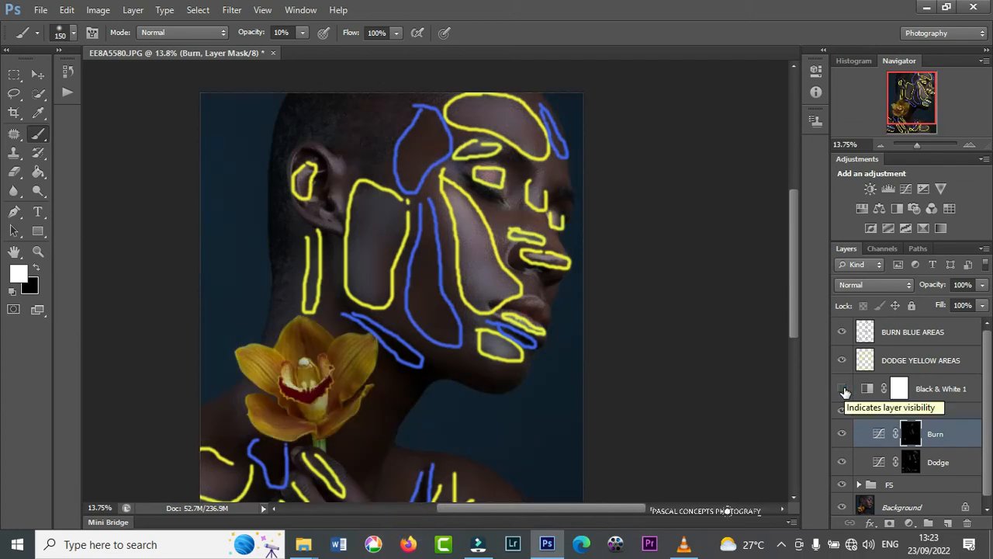
click(842, 389)
click(842, 388)
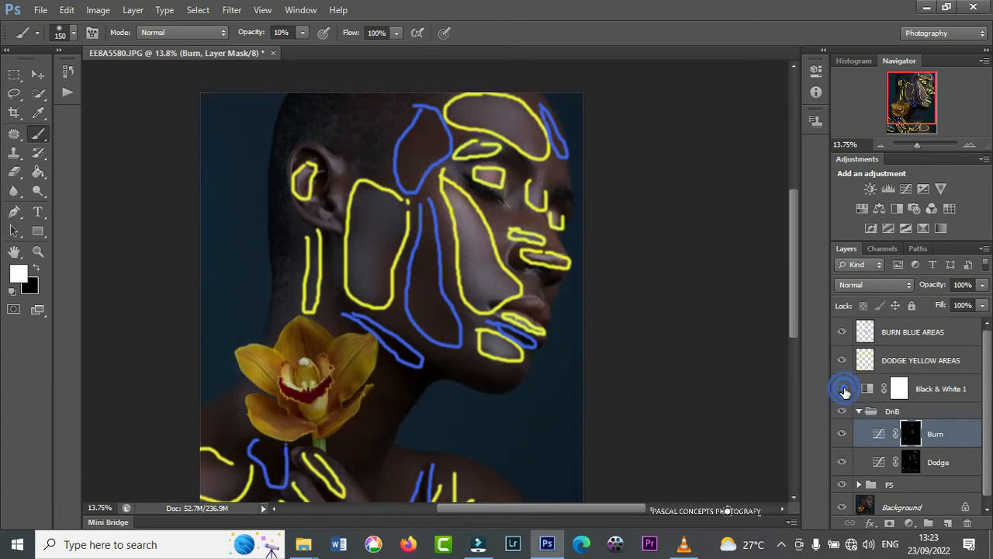
scroll(386, 323, up, 3)
scroll(562, 264, down, 4)
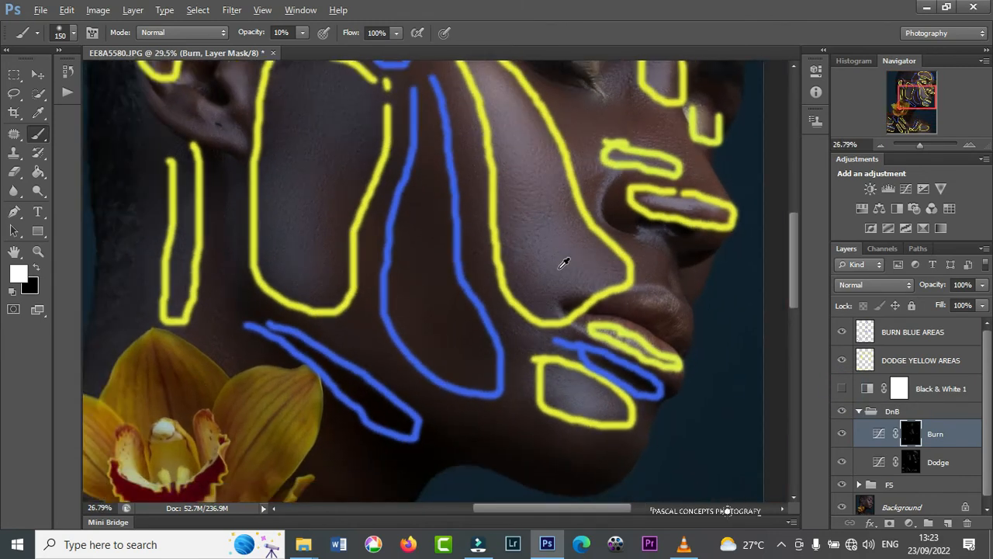
key(alt)
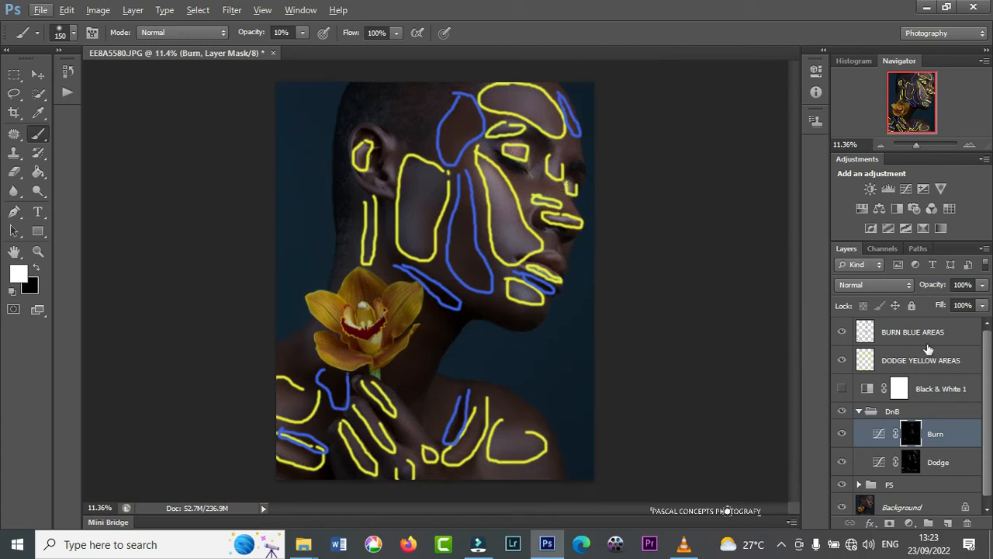
Group the DODGE YELLOW AREAS and BURN BLUE AREAS layers and name the group Leads
click(953, 351)
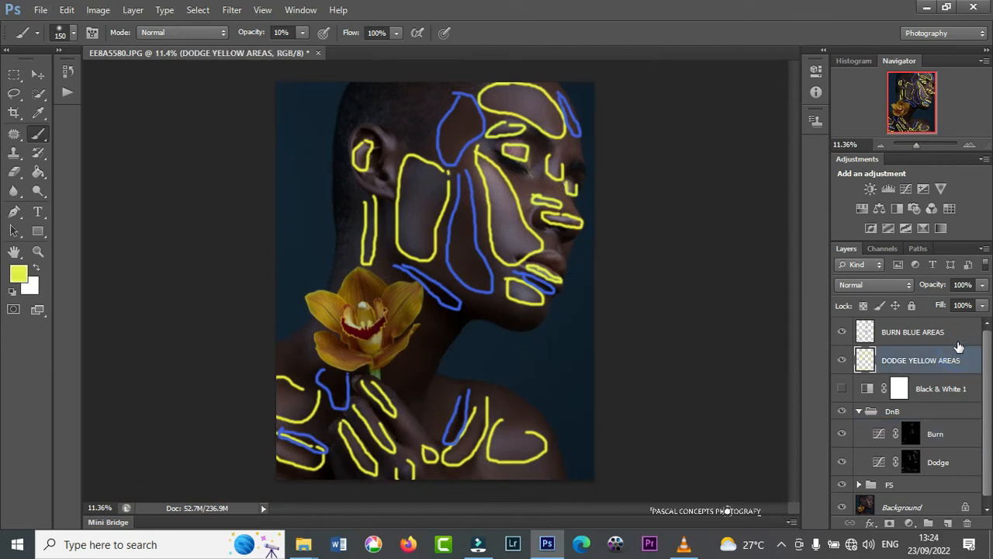
shift+click(958, 335)
key(ctrl+g)
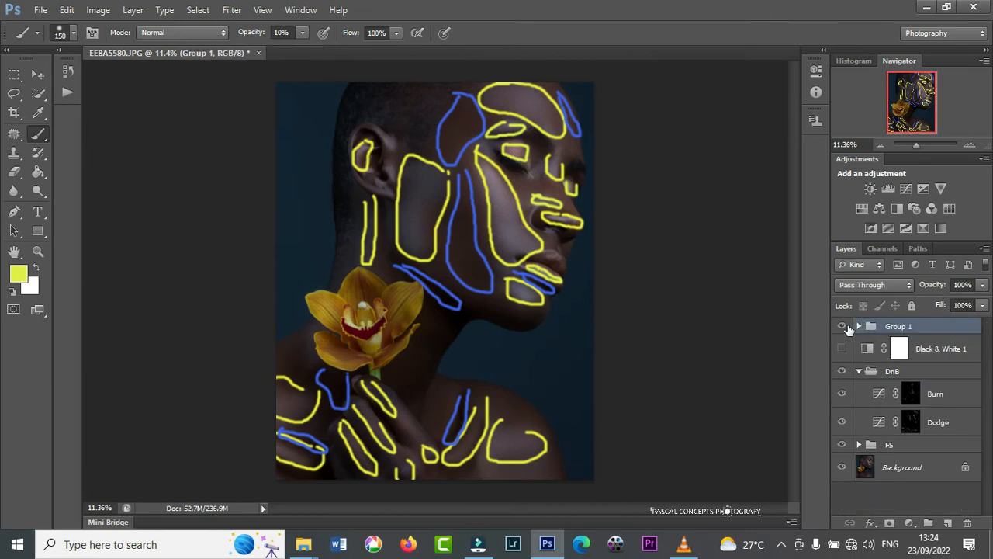
double_click(896, 328)
text(Leads)
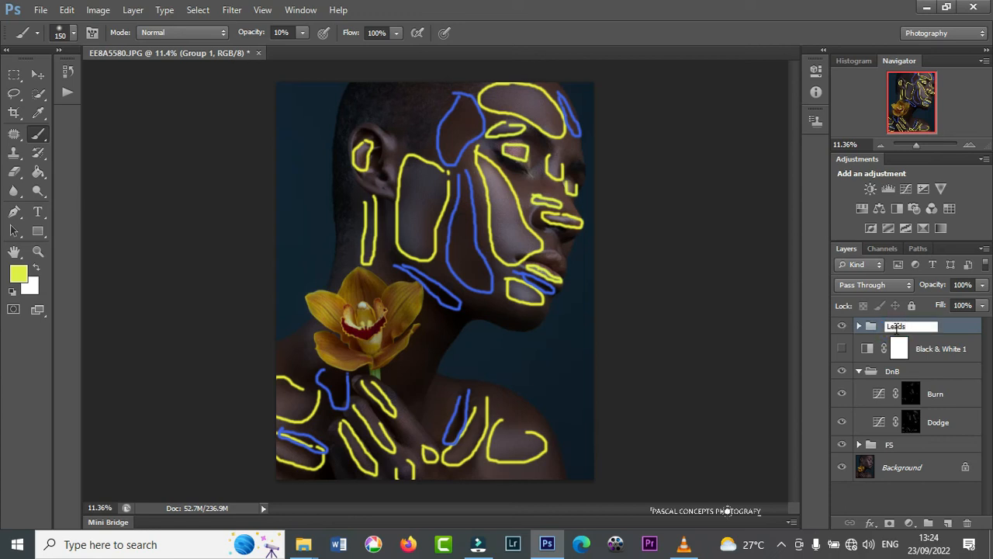
key(Return)
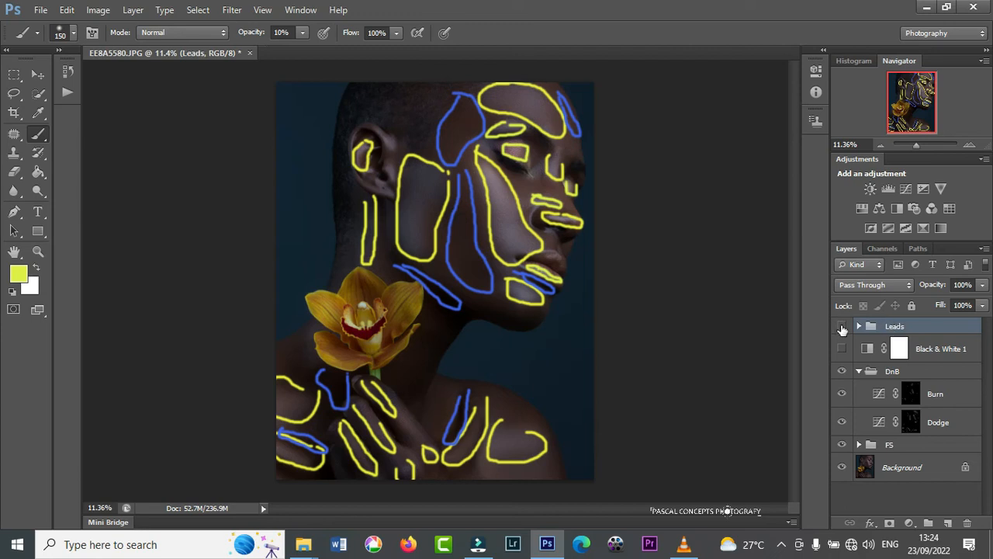
Compare the colour portrait with the Leads outlines hidden and shown
click(843, 328)
click(843, 328)
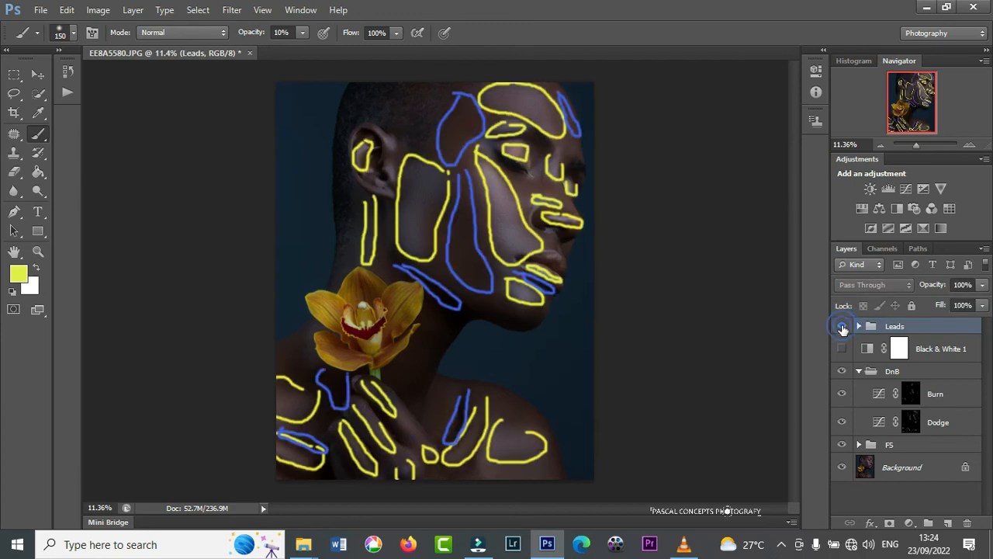
click(843, 328)
click(843, 327)
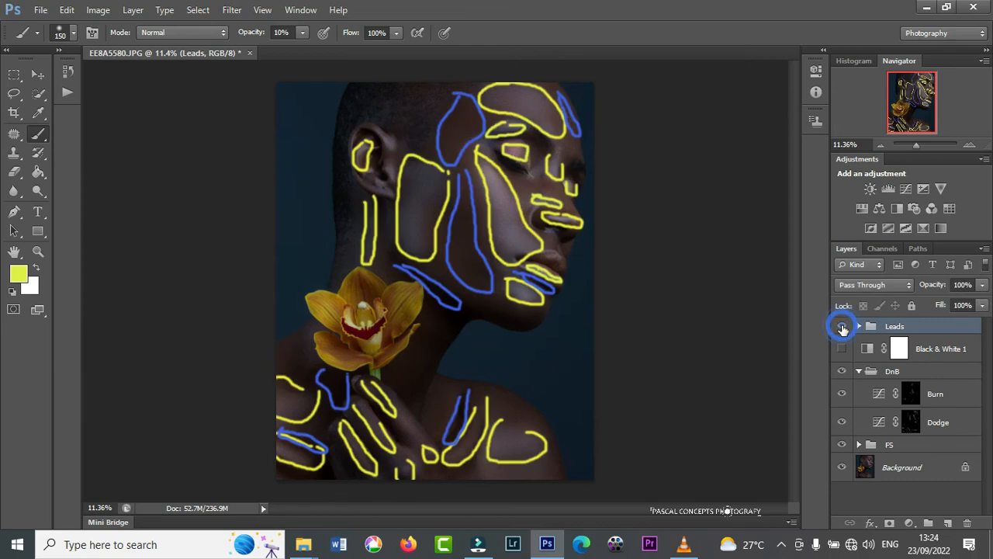
scroll(547, 303, up, 2)
scroll(547, 302, down, 3)
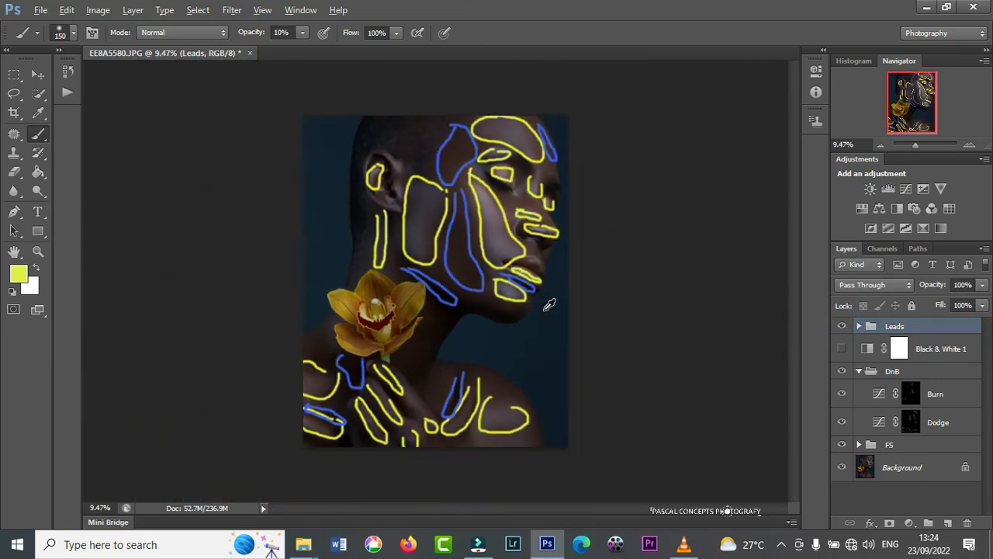
key(alt)
click(842, 325)
click(842, 326)
Show the Black & White 1 layer and compare the greyscale portrait with and without the Leads outlines
click(842, 349)
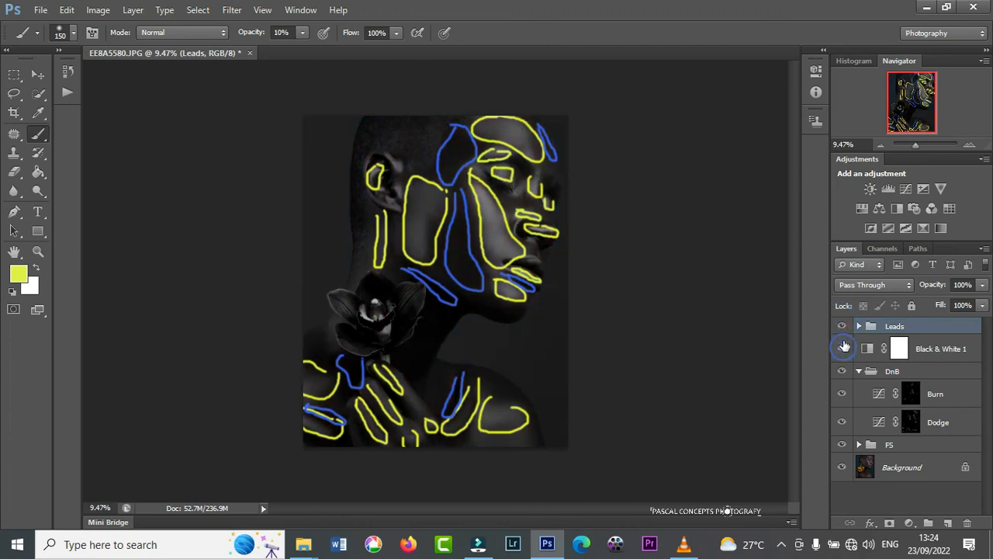
click(842, 327)
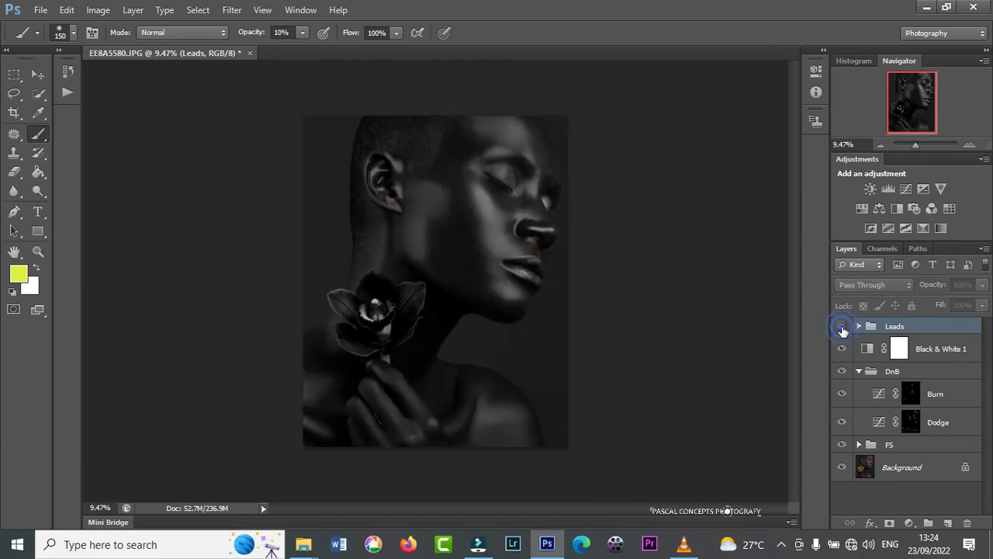
click(842, 326)
scroll(466, 255, up, 2)
scroll(469, 250, down, 4)
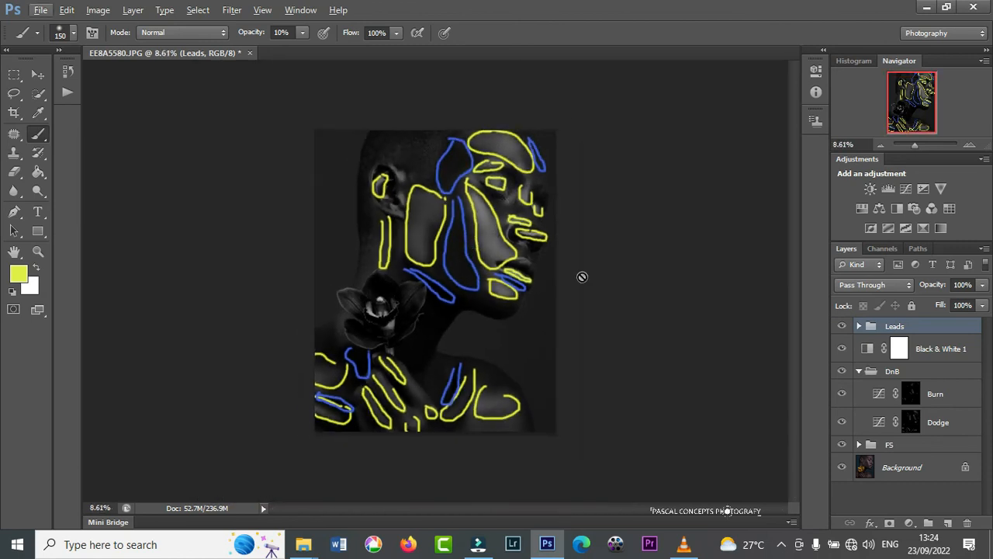
On the Dodge layer mask, lighten the skin around the earlobe and neck with an 80 px brush and check it in colour
scroll(449, 188, up, 5)
scroll(449, 188, up, 6)
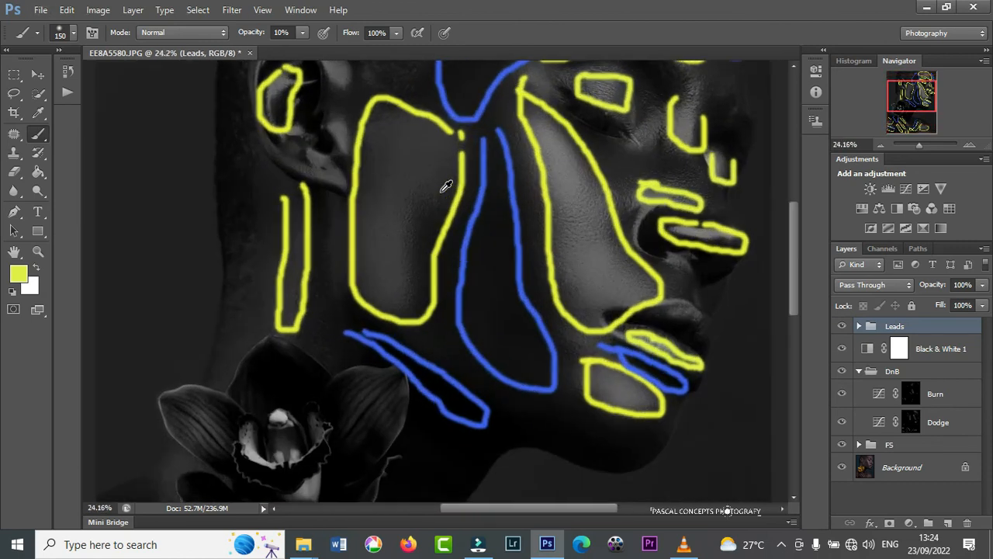
click(913, 424)
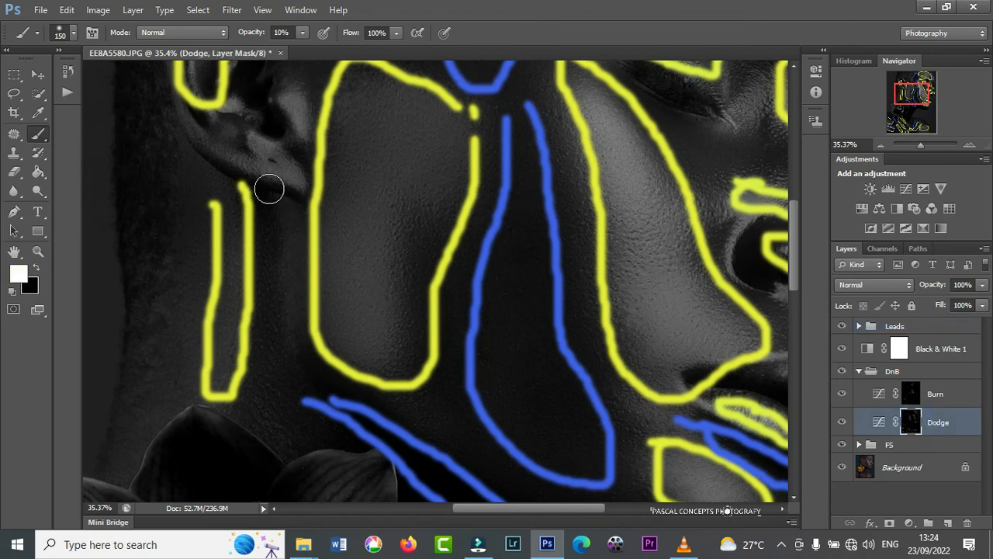
key(bracketleft)
key(bracketleft)
key(bracketleft)
key(bracketleft)
click(287, 159)
drag(313, 320, 354, 262)
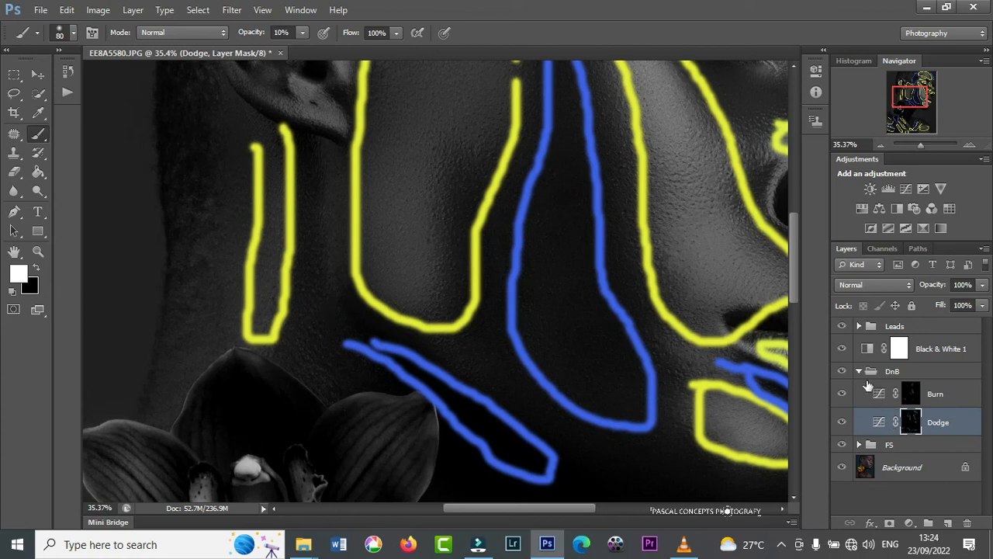
click(843, 348)
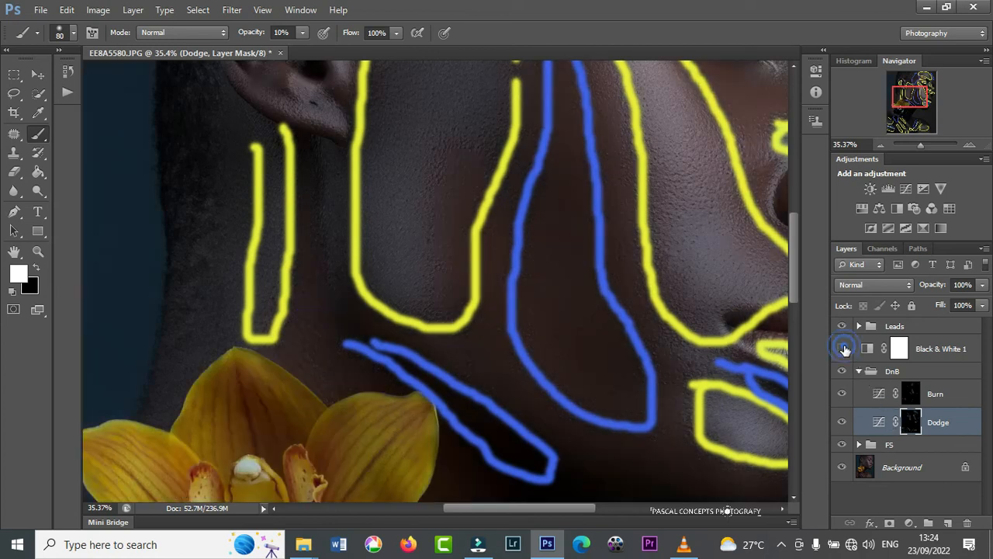
click(843, 348)
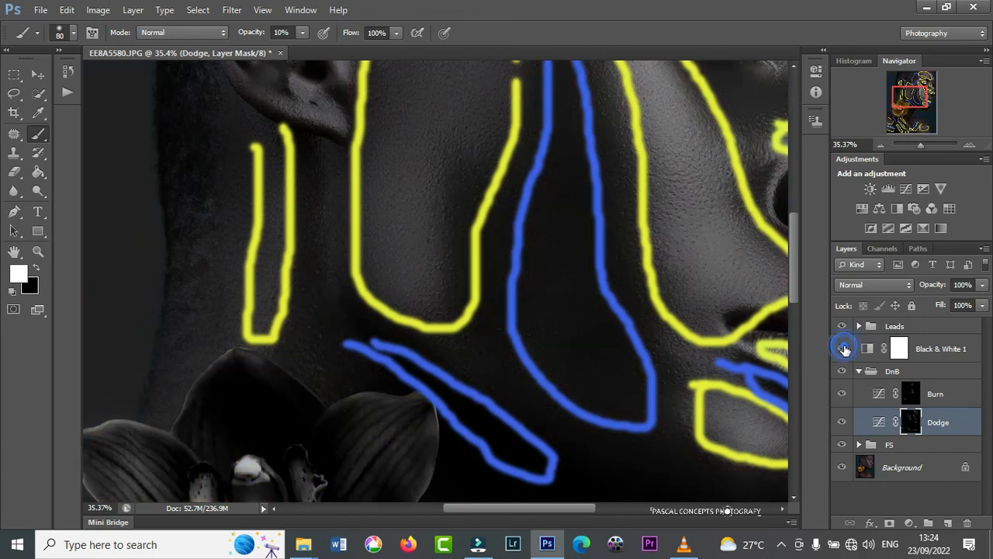
On the Burn layer mask, darken the neck skin beside the yellow outline below the earlobe with a 90 px brush
click(912, 393)
key(bracketright)
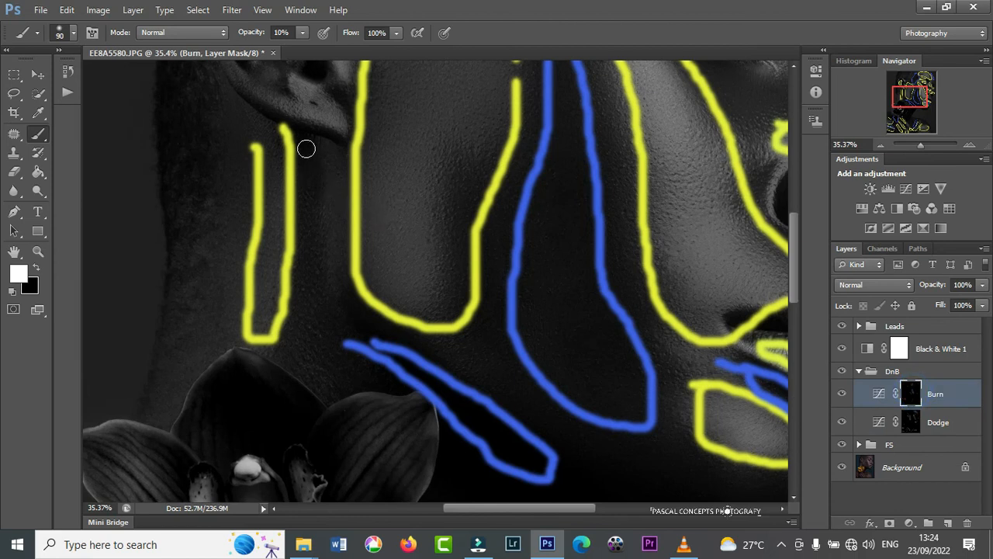
click(312, 353)
Hide the Leads group and the Black & White 1 layer, and collapse the DnB group
alt+scroll(439, 334, down, 4)
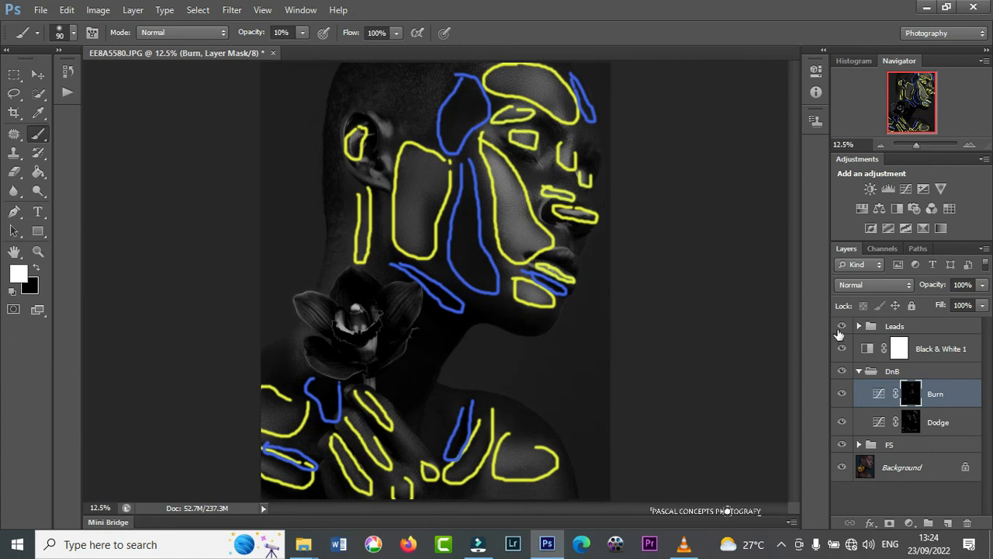
click(841, 327)
click(841, 348)
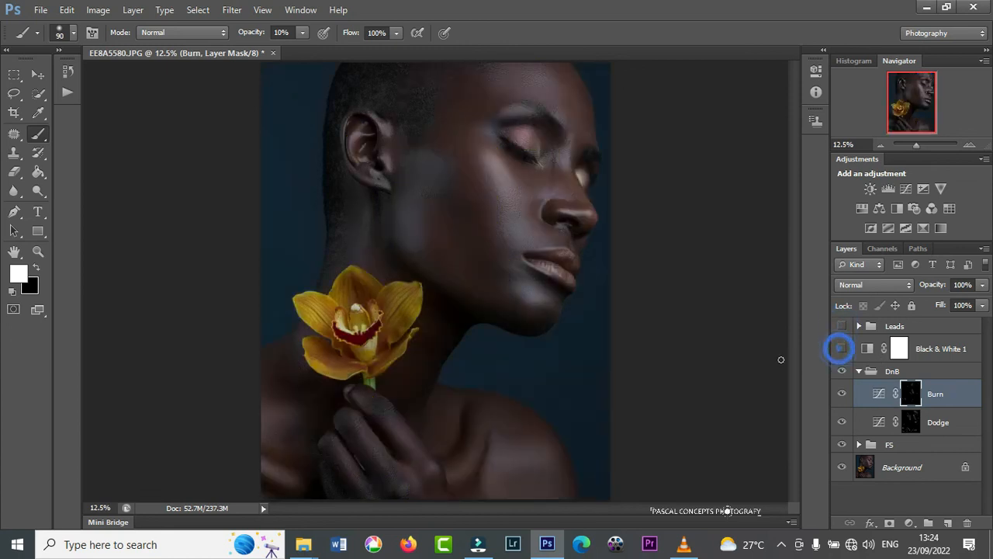
click(859, 371)
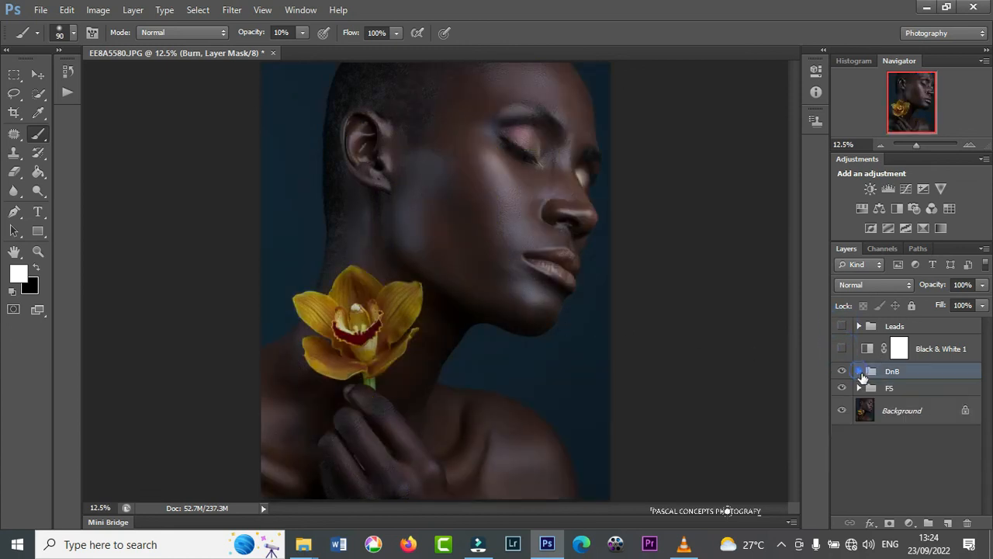
click(859, 371)
click(860, 372)
click(859, 372)
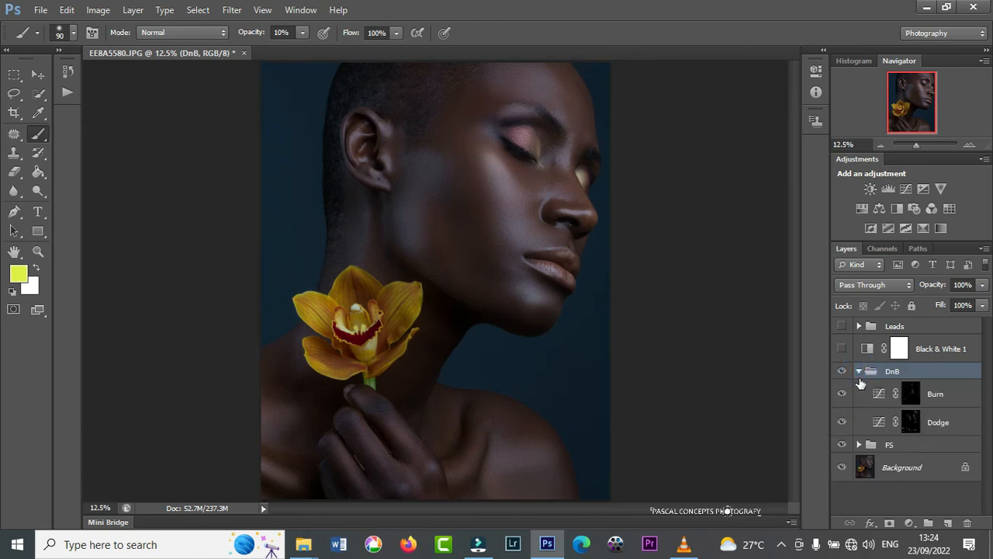
click(859, 371)
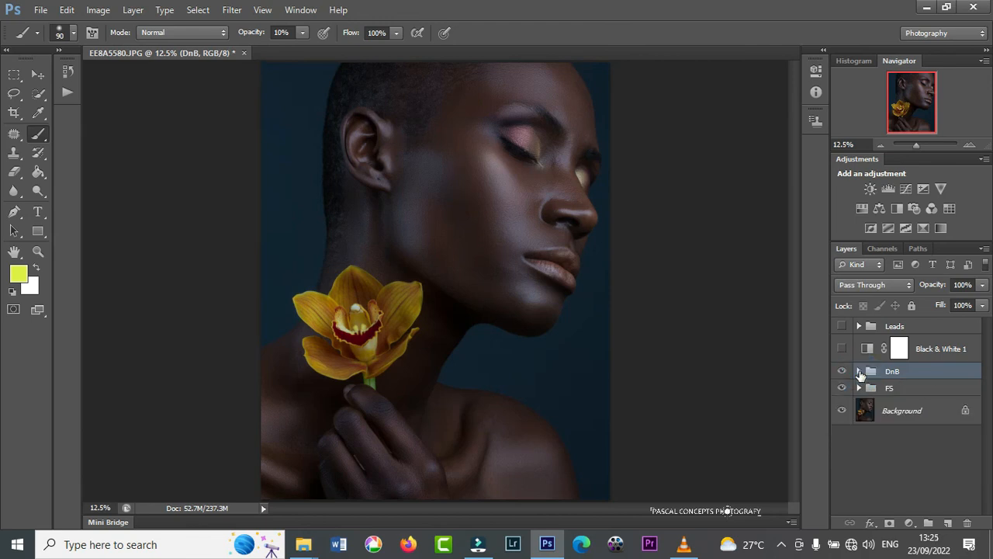
Group the Leads, Black & White 1, DnB and FS layers into one group above the Background
click(931, 391)
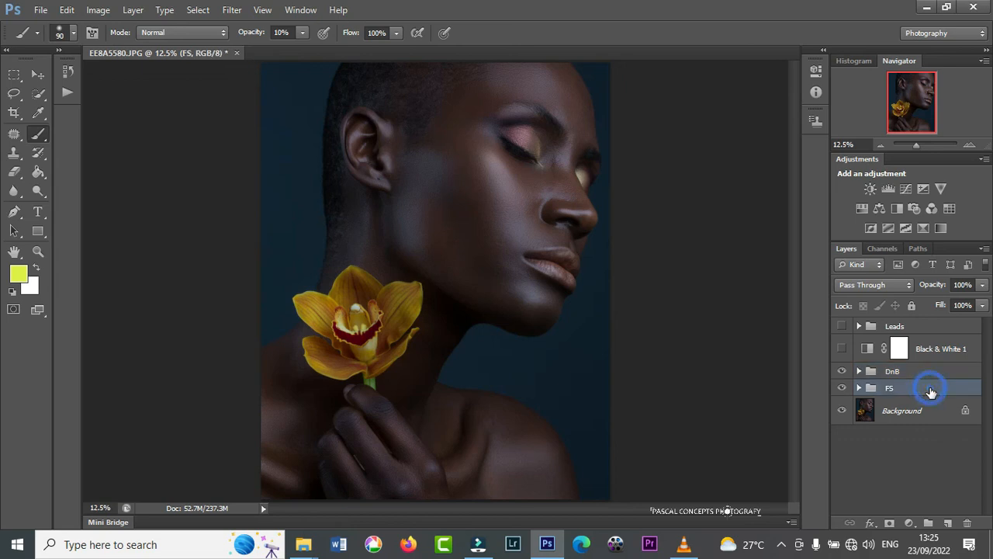
shift+click(931, 329)
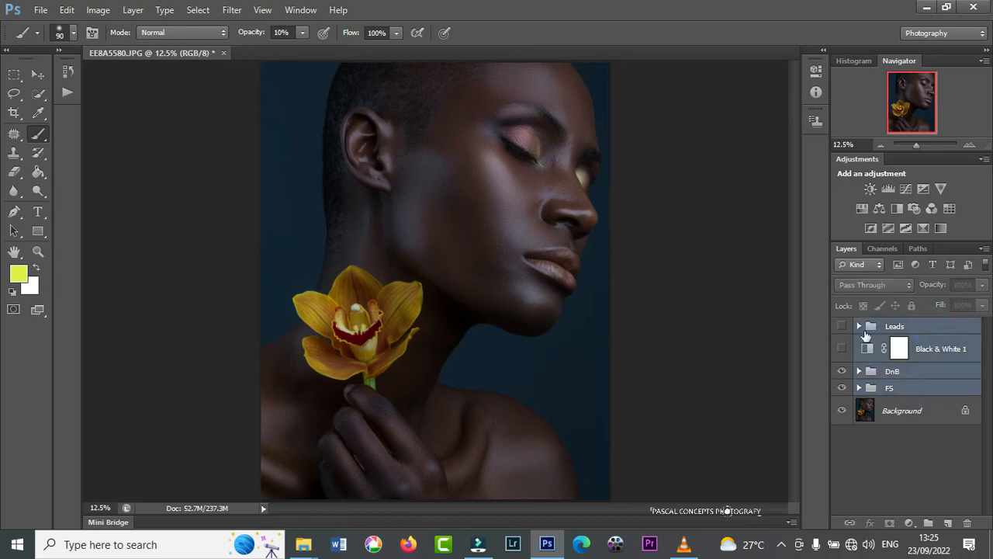
key(ctrl+g)
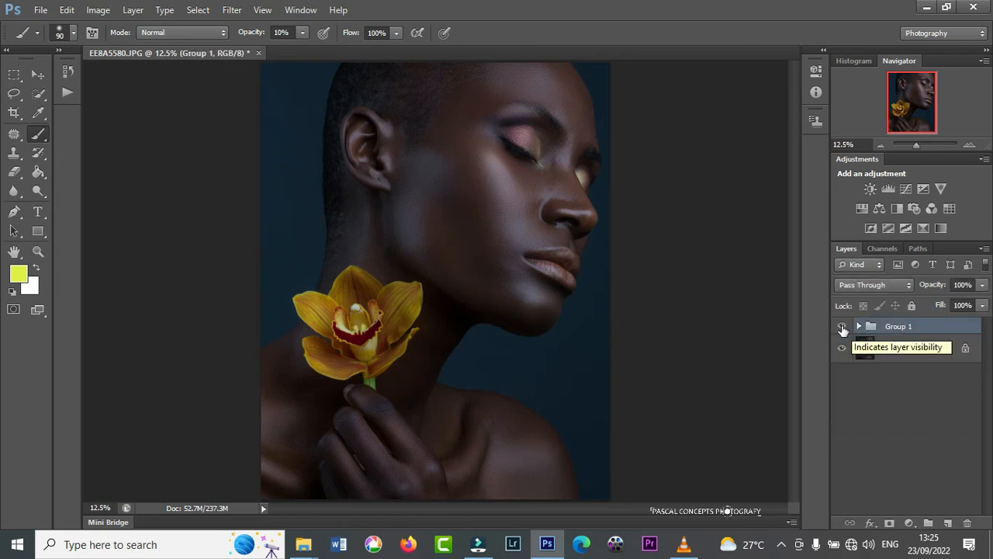
Toggle Group 1 off and on over a close-up of the face to compare the portrait before and after retouching
click(844, 326)
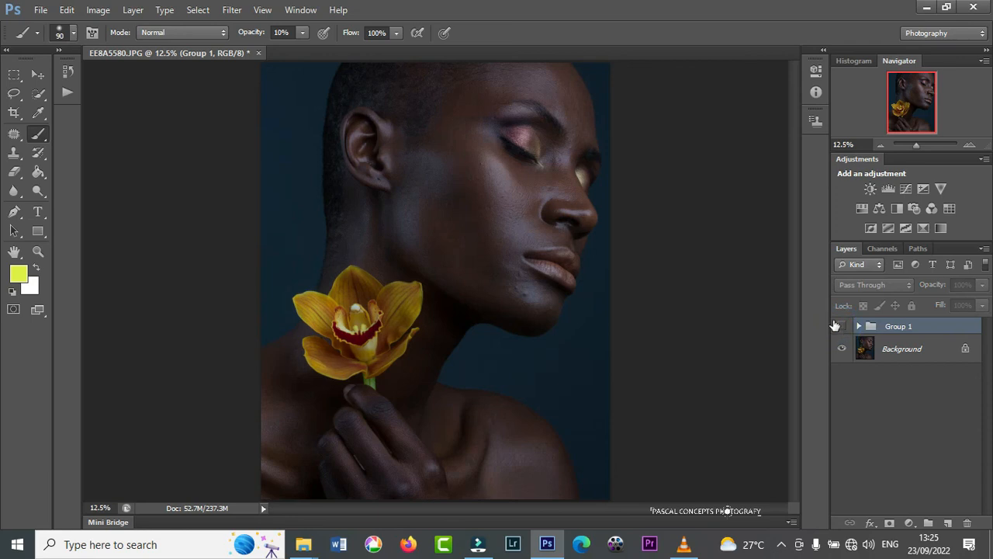
scroll(524, 278, up, 3)
drag(530, 193, 548, 309)
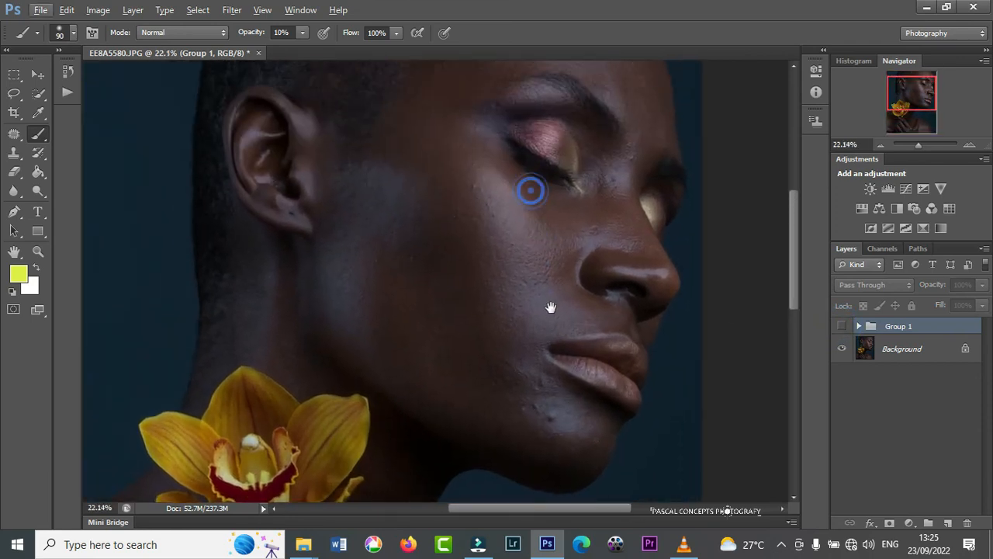
click(845, 327)
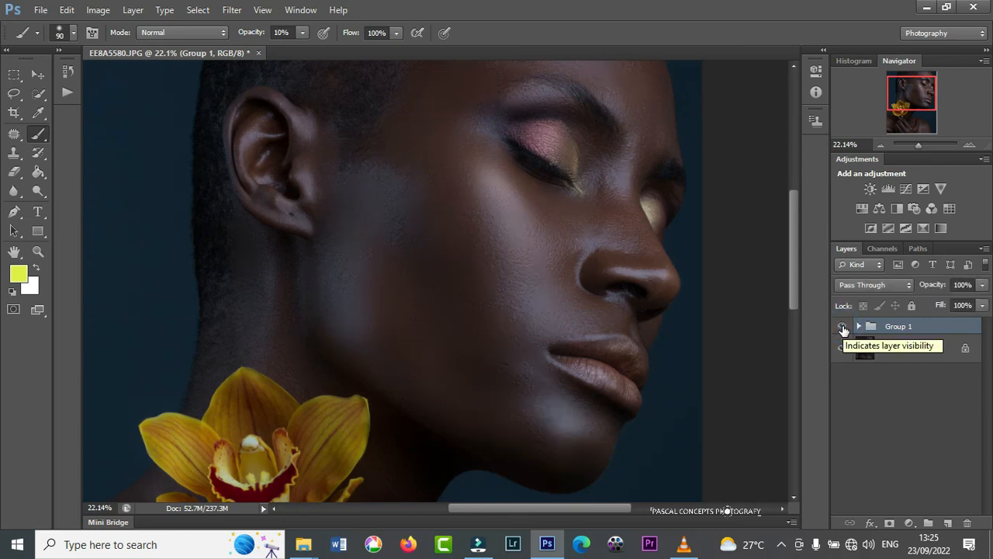
click(844, 328)
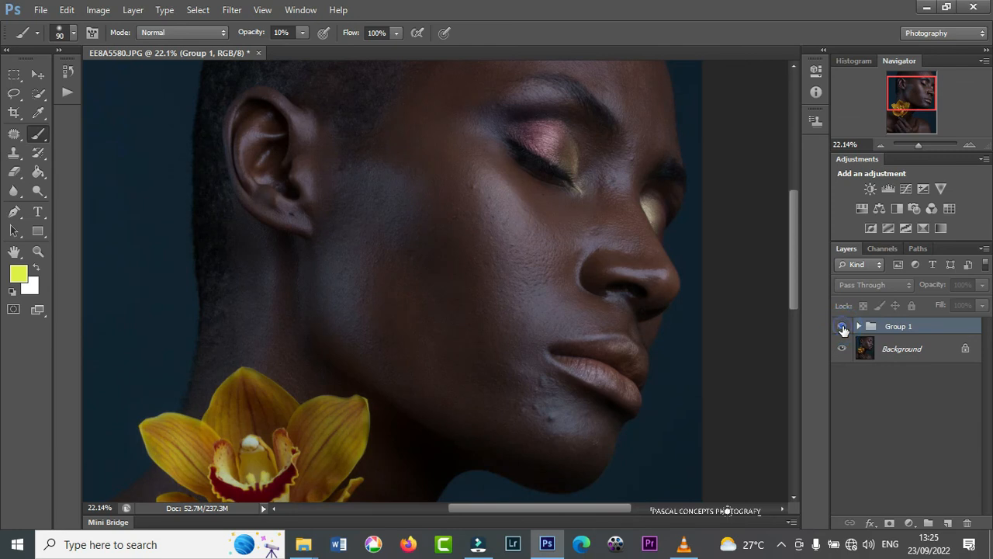
click(844, 328)
click(844, 328)
click(844, 328)
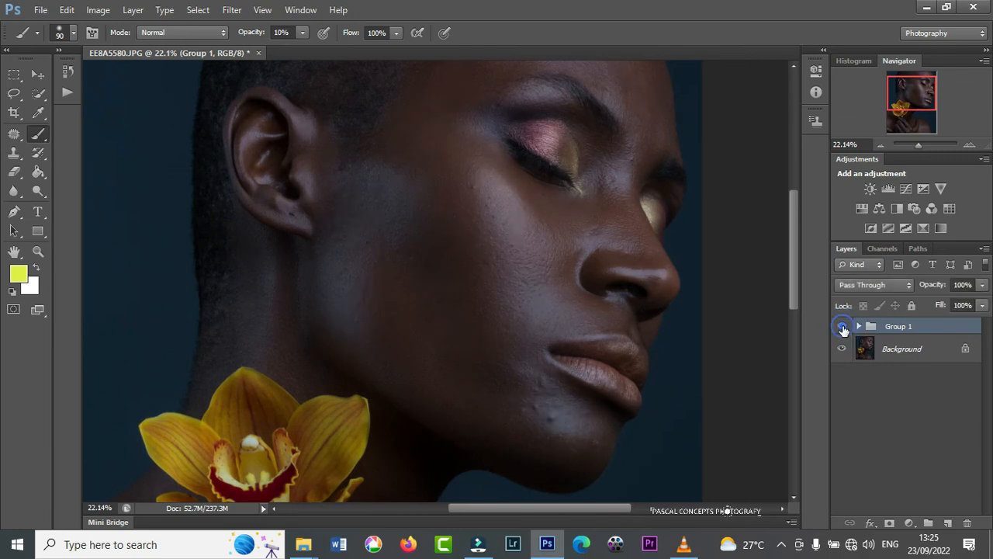
click(844, 328)
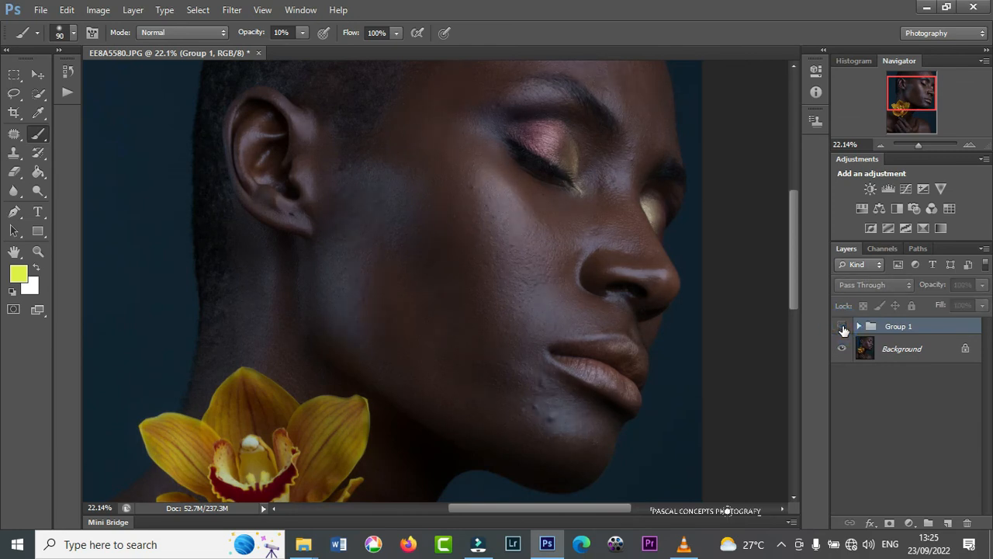
click(844, 328)
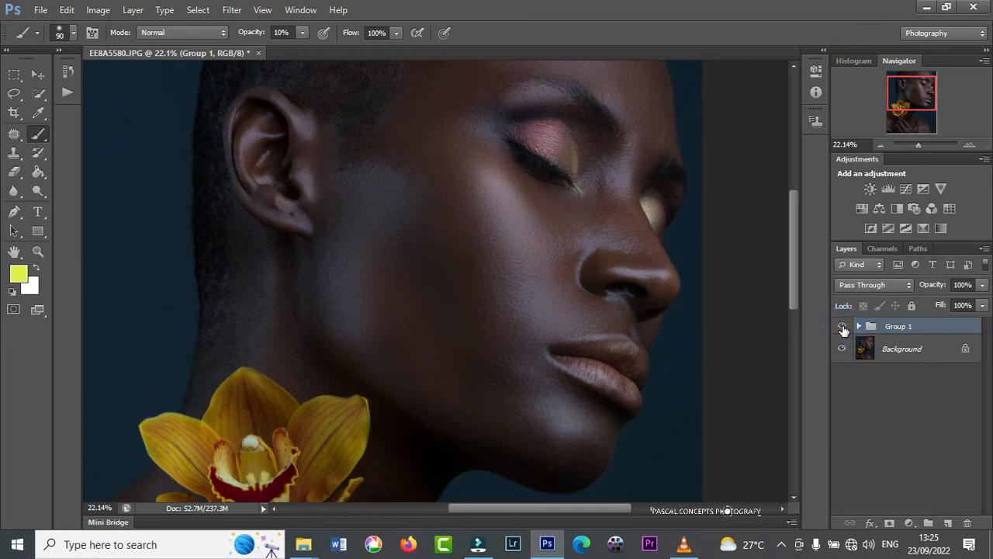
Expand Group 1 and toggle the DnB group off and on to compare the dodge and burn effect
click(860, 328)
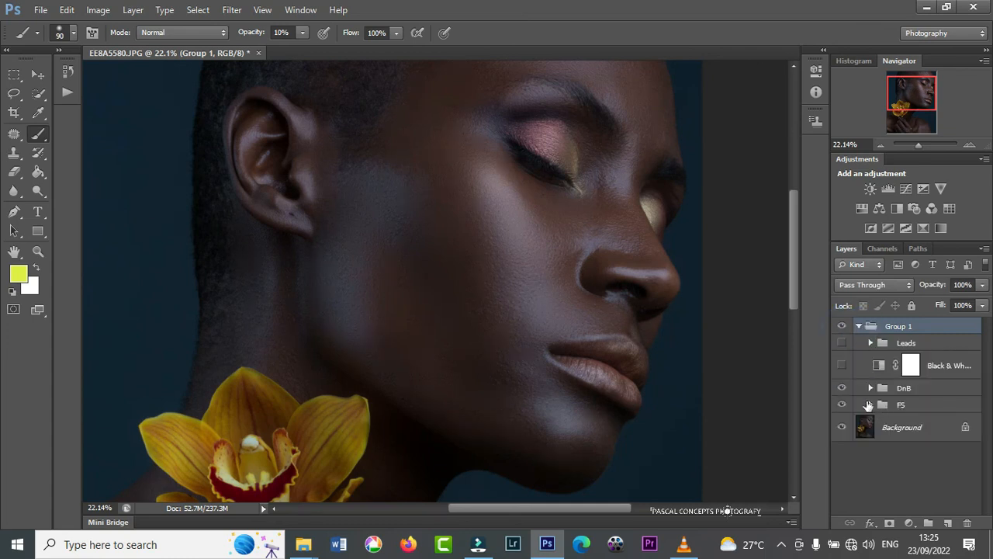
click(844, 388)
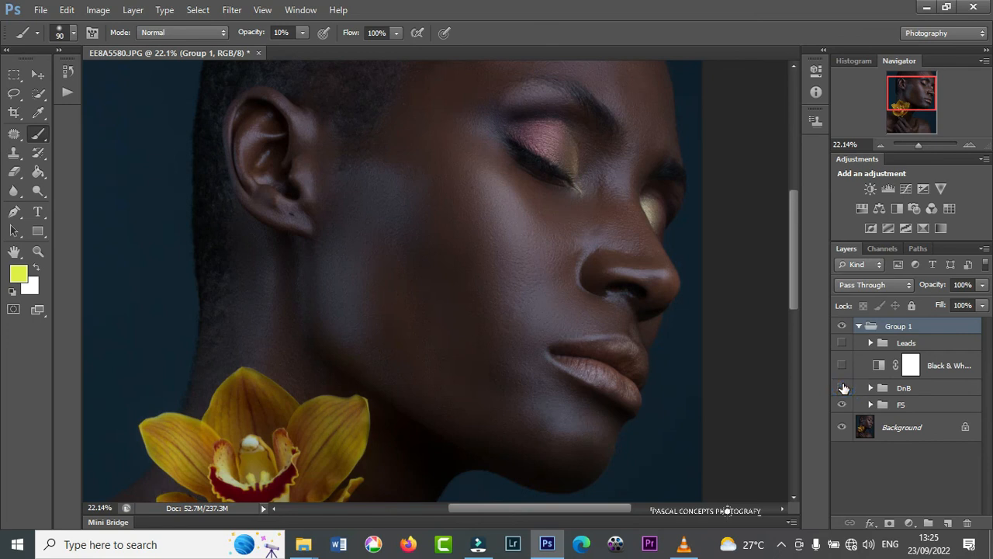
click(844, 388)
click(844, 388)
click(844, 388)
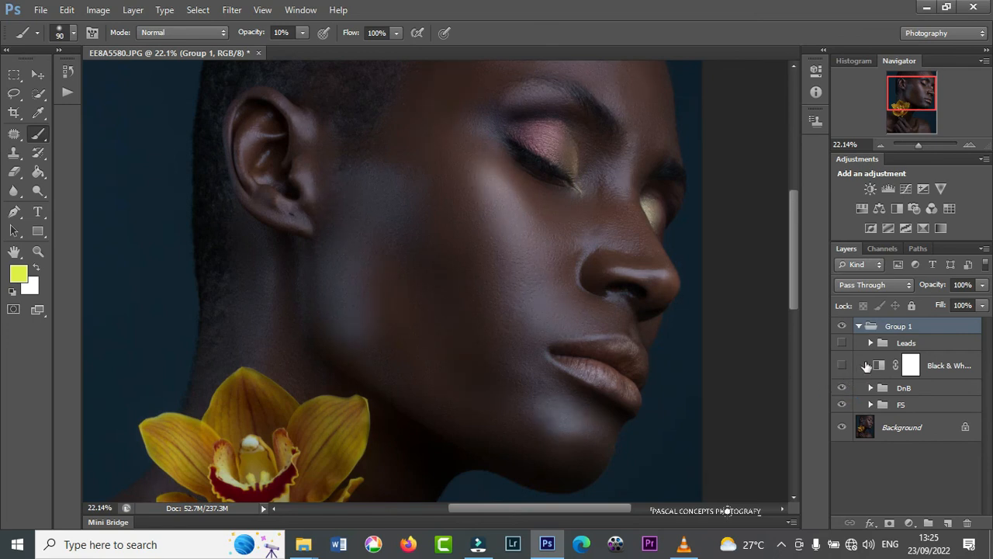
Show the Leads guides, expand the DnB group and toggle the Burn layer to compare its effect in the blue outlines
click(843, 343)
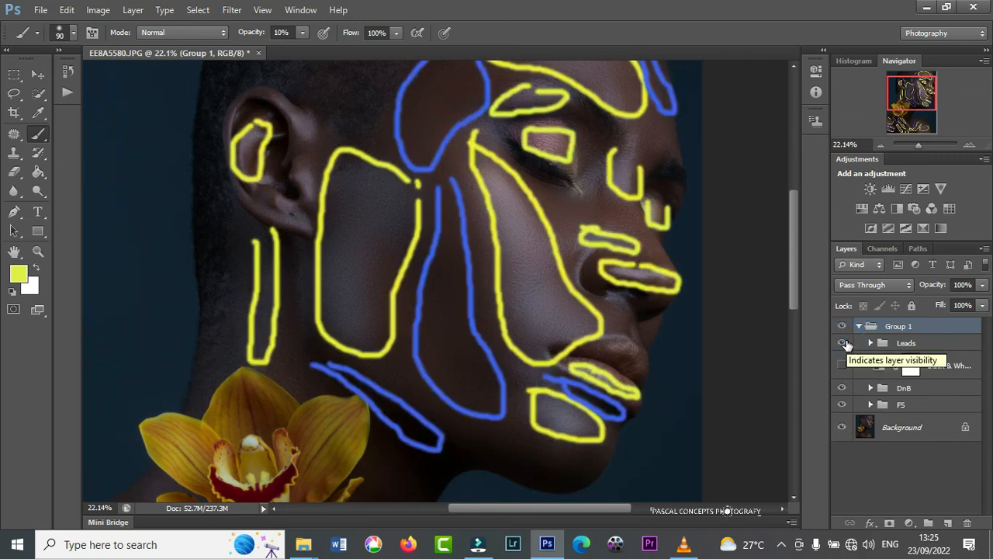
click(871, 388)
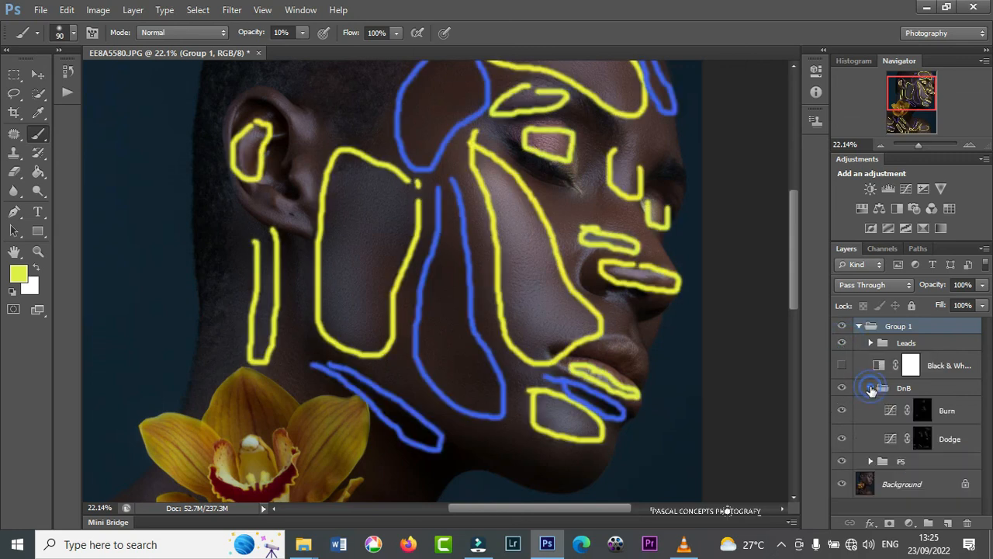
click(844, 412)
click(843, 412)
Toggle the Dodge layer to compare its effect in the yellow outlines across the whole portrait, and collapse the DnB group
click(843, 440)
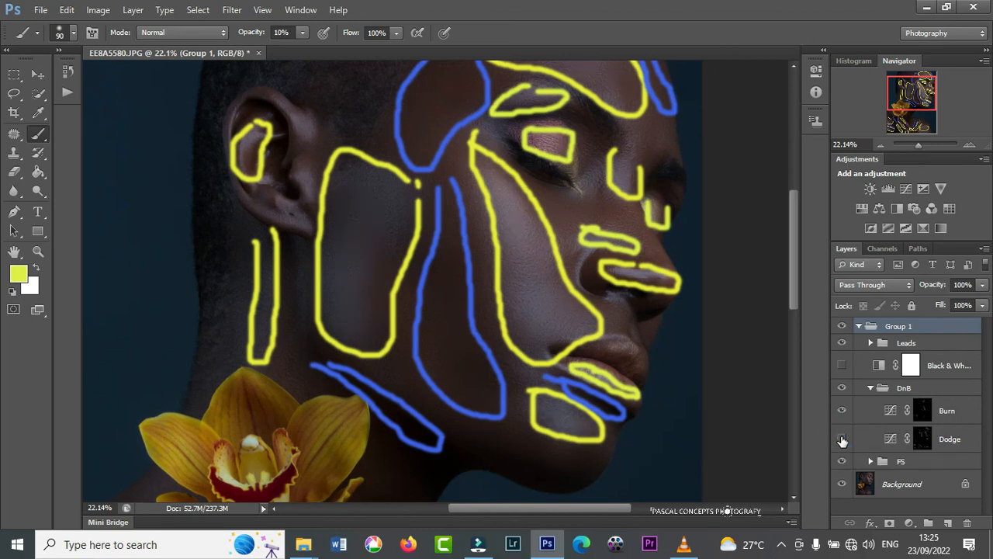
key(ctrl+minus)
key(ctrl+minus)
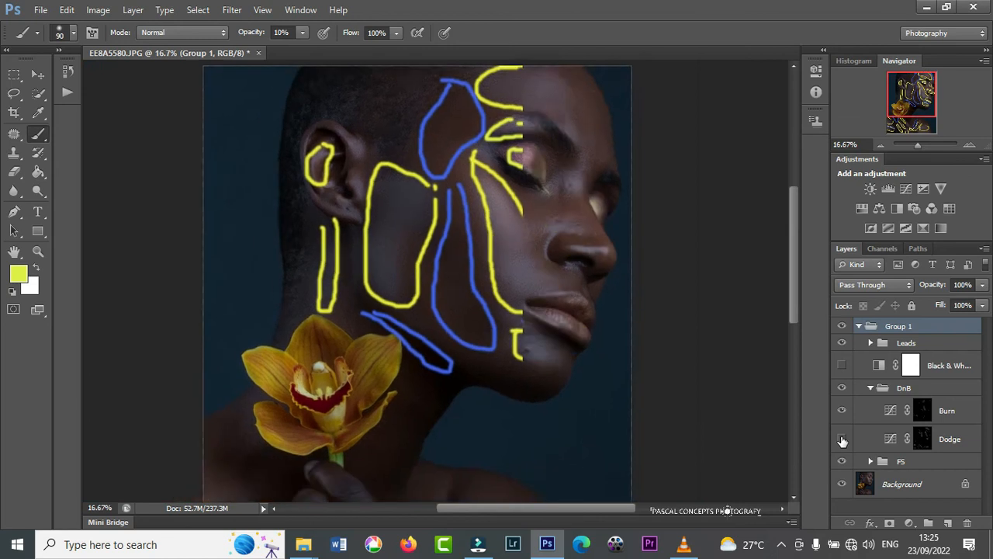
right_click(843, 440)
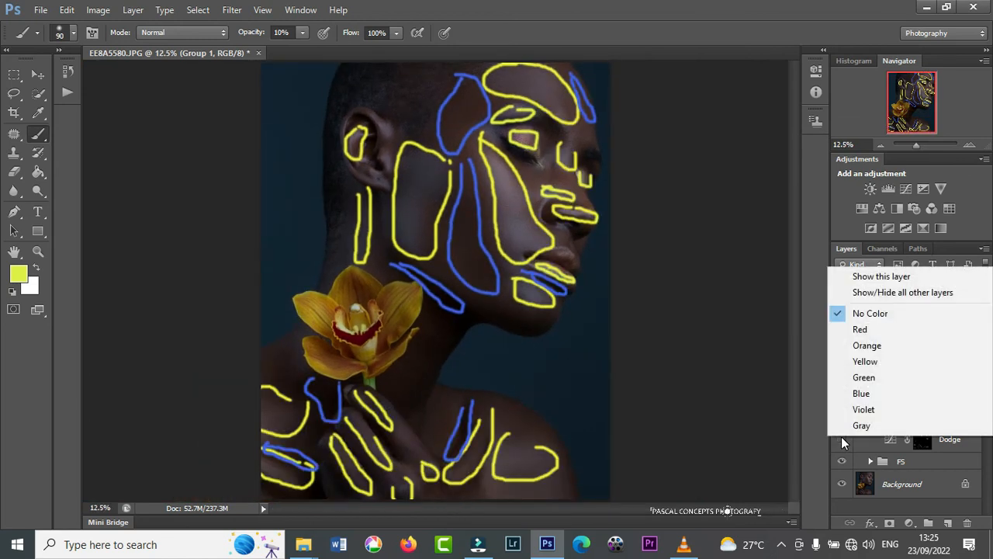
key(Escape)
click(842, 440)
click(842, 440)
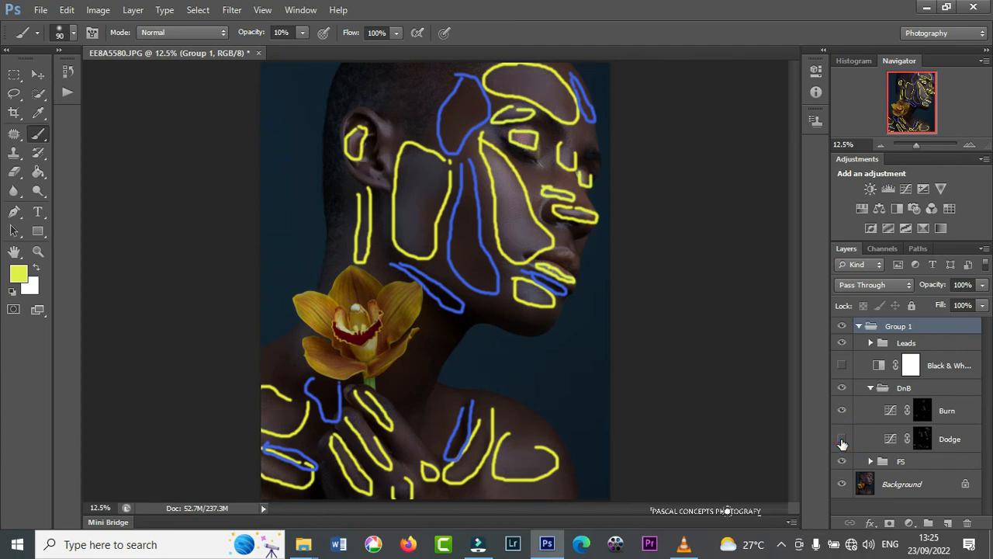
click(842, 441)
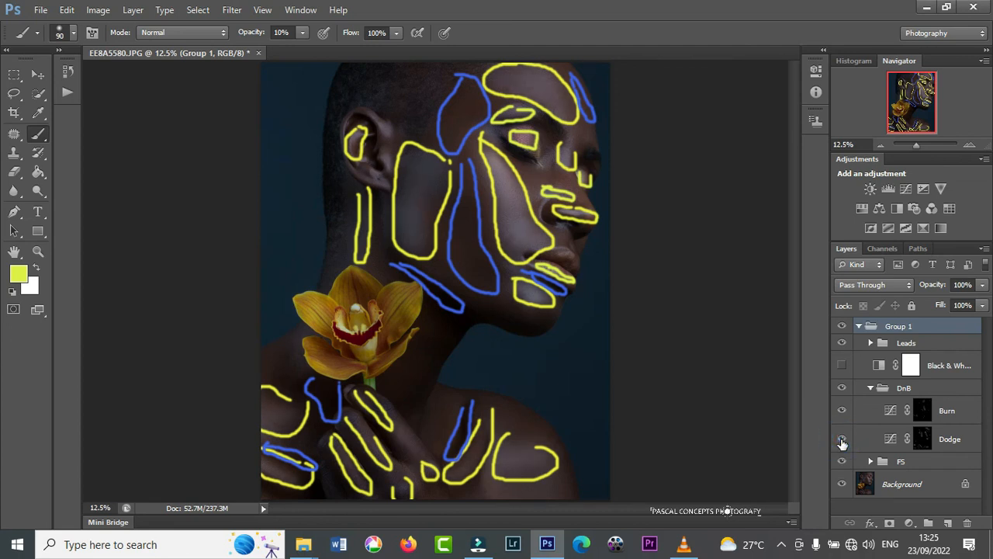
click(842, 440)
click(842, 440)
click(871, 388)
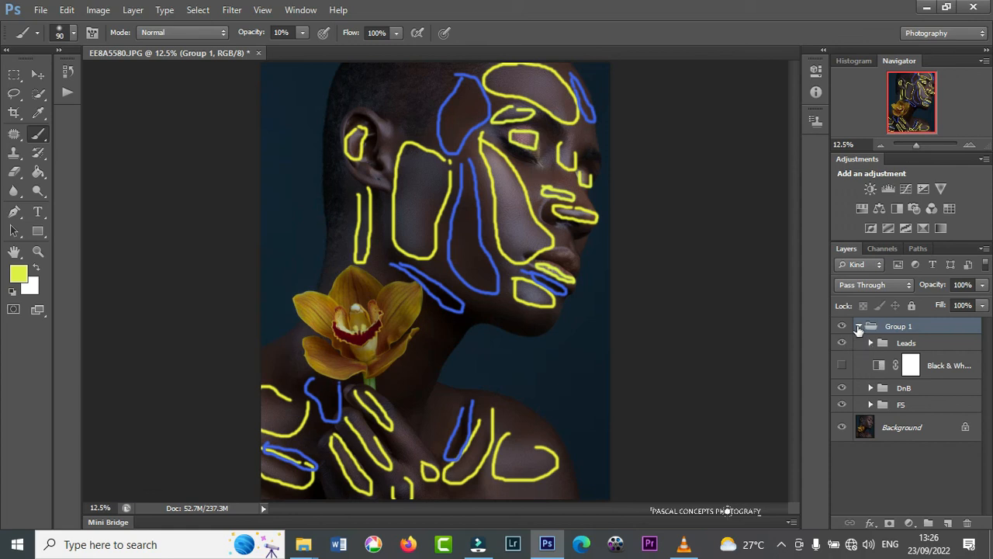
Show the Black & White 1 layer and expand the Leads group to review the burn and dodge guides over the full portrait
click(843, 365)
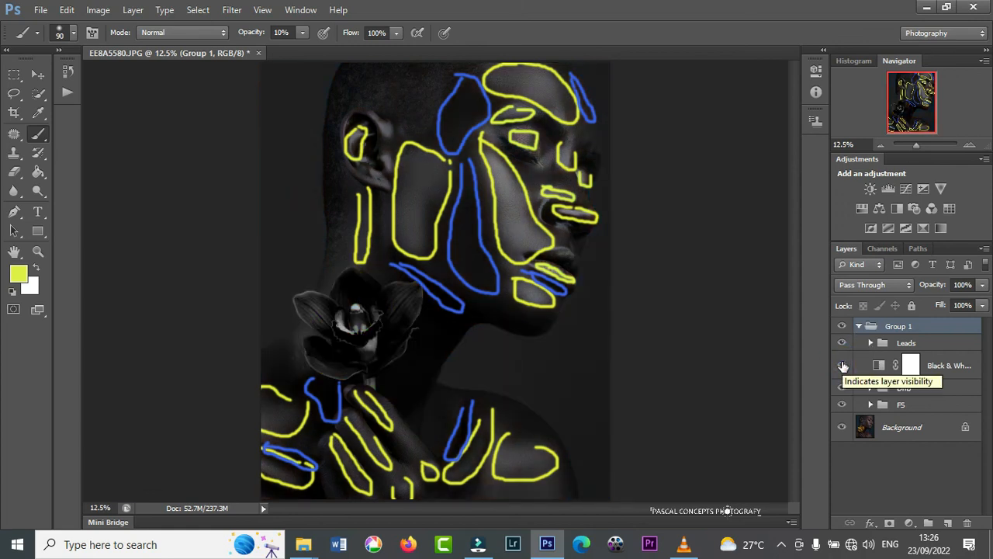
key(ctrl+plus)
key(ctrl+minus)
key(ctrl+minus)
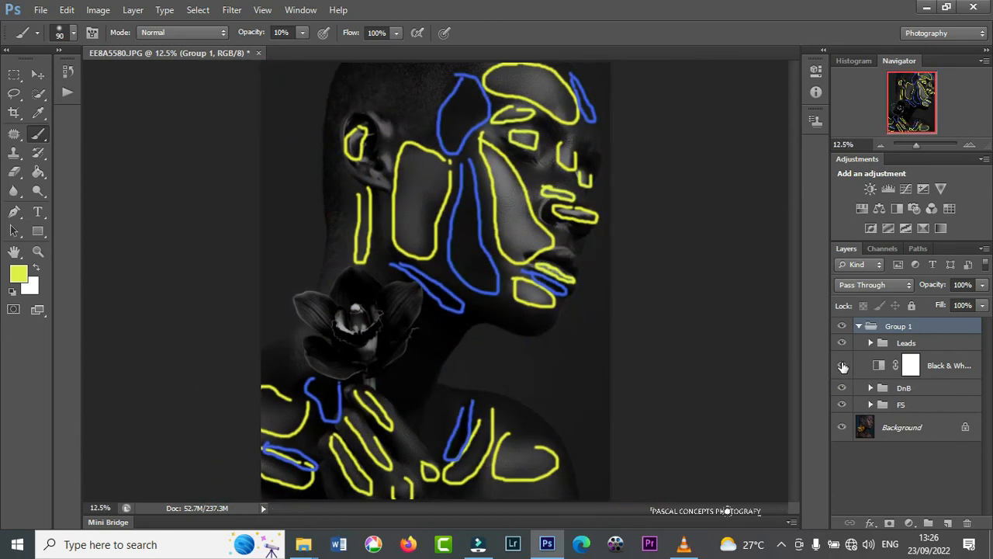
key(ctrl+minus)
key(ctrl+plus)
click(871, 343)
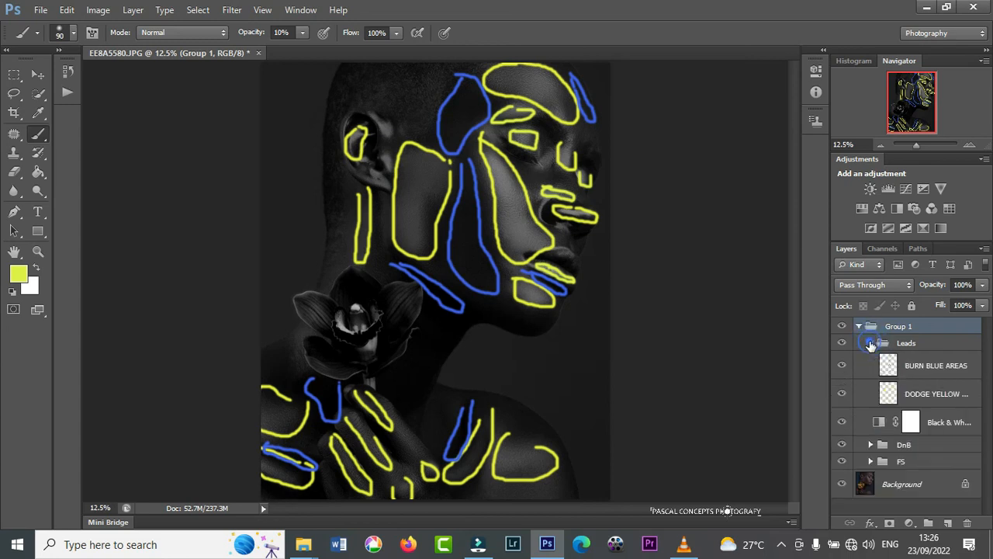
scroll(581, 284, down, 3)
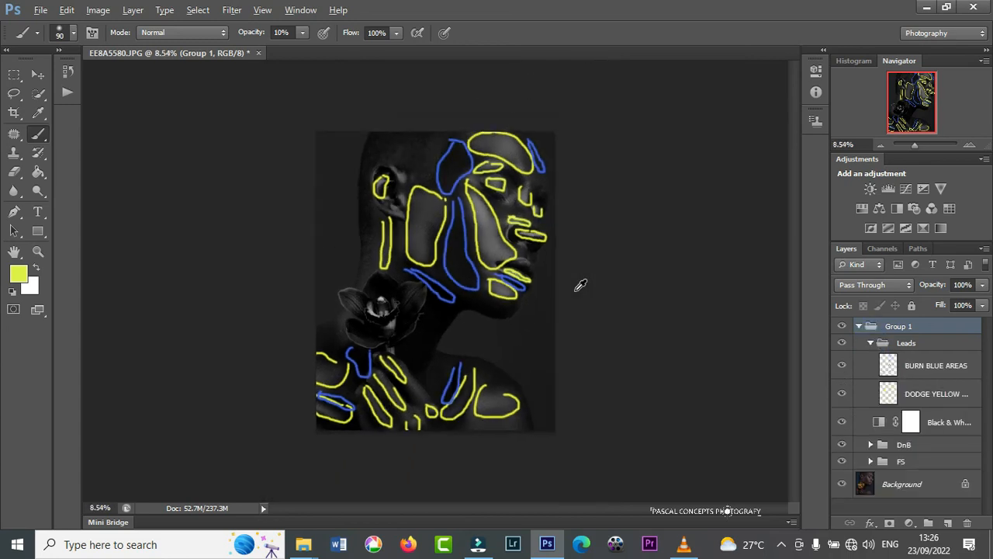
scroll(494, 252, up, 2)
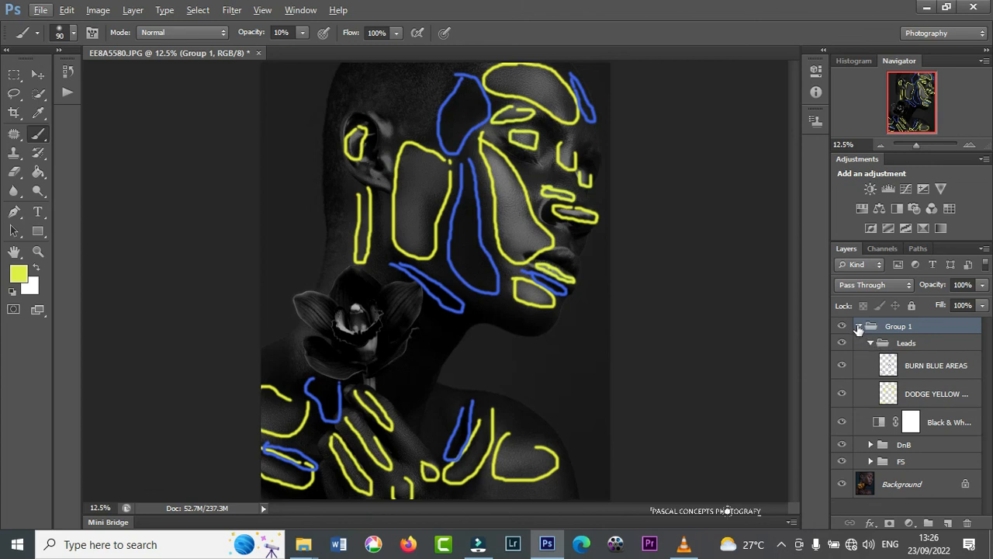
Collapse Group 1 and toggle its visibility off and on to compare against the Background
click(859, 326)
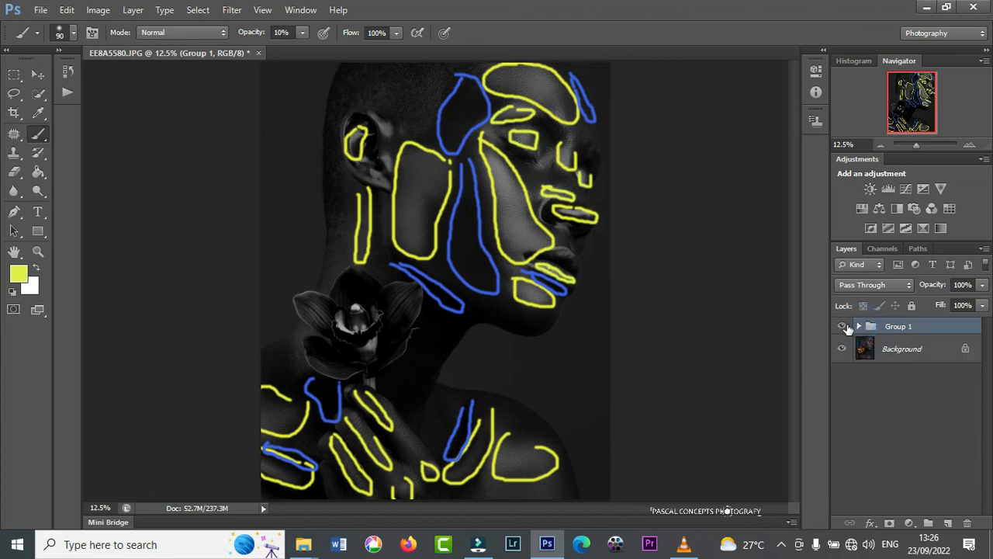
click(843, 327)
click(843, 327)
Expand Group 1 and hide the Leads group of guide outlines
click(859, 326)
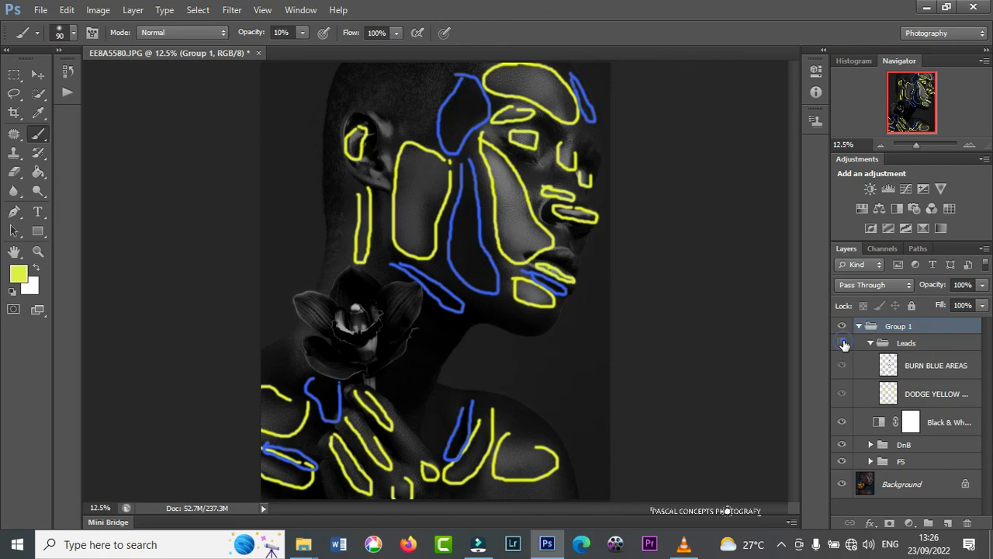
click(843, 343)
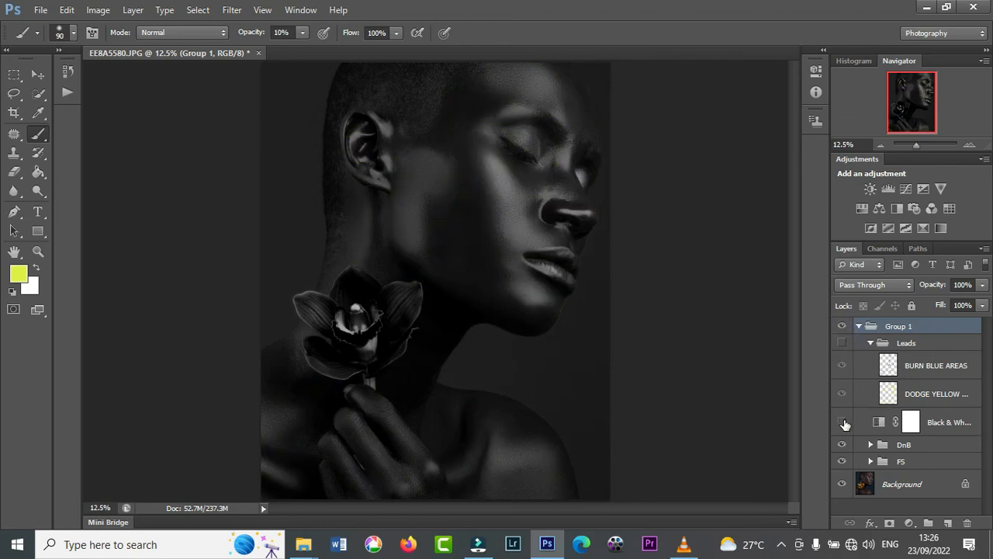